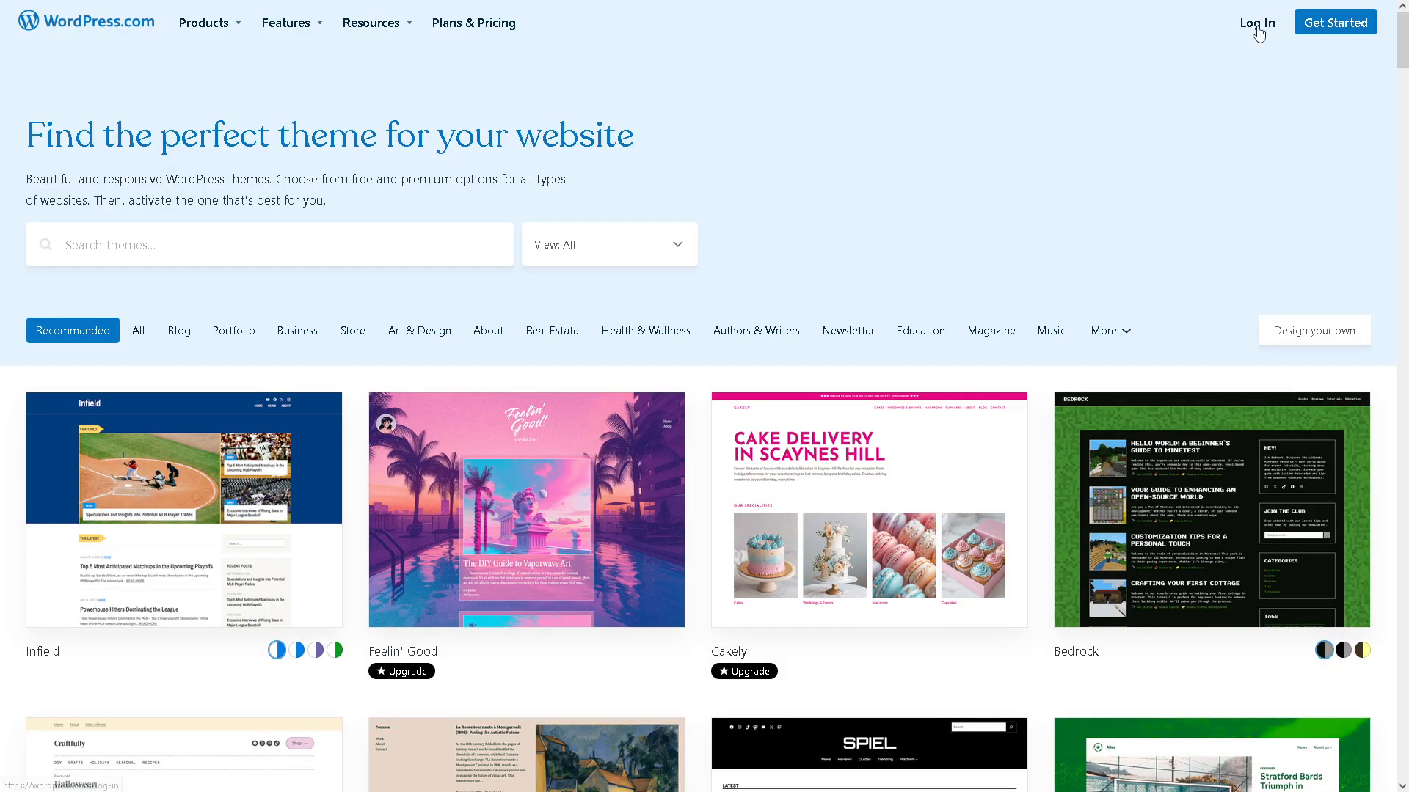
Step: Open the WordPress.com login page and go on to account creation
click(1259, 33)
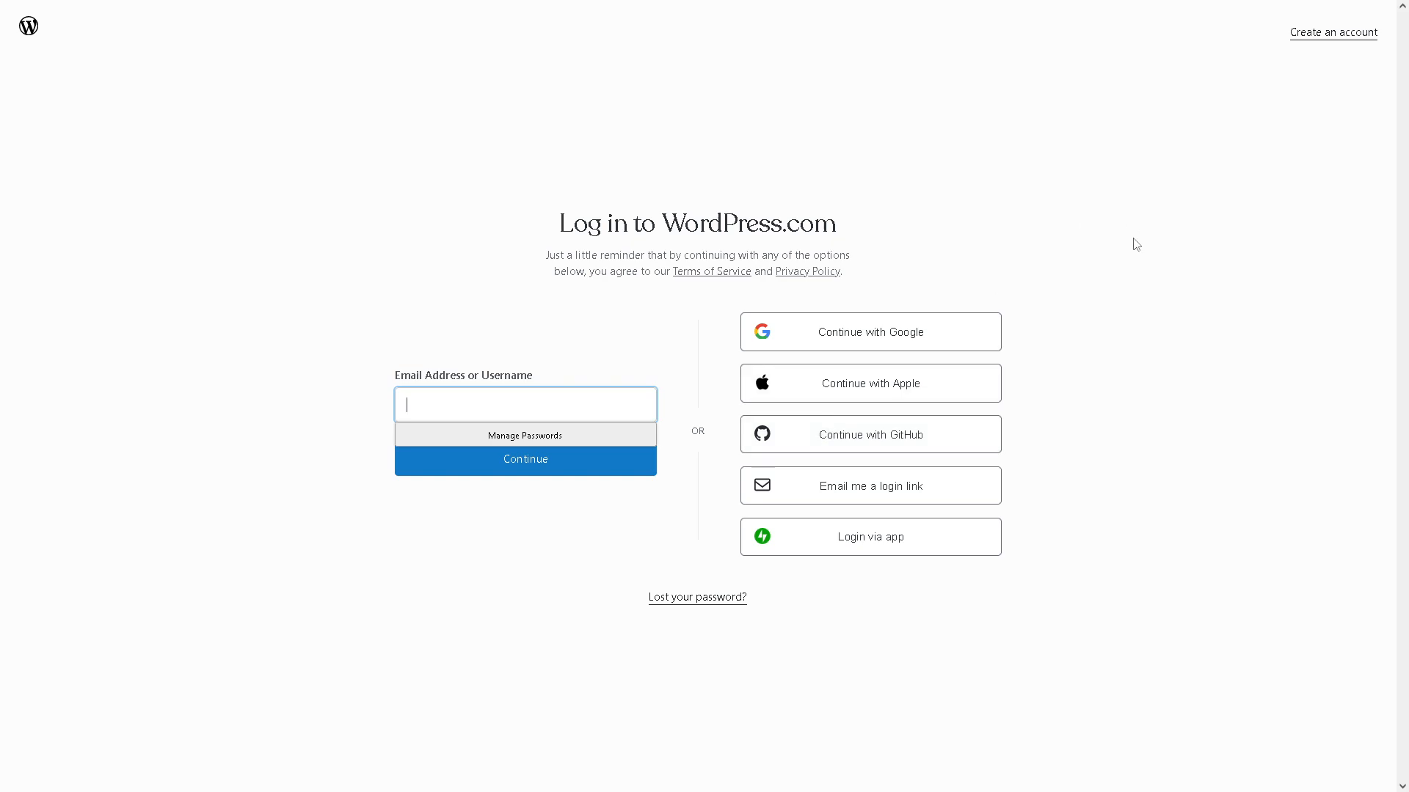
click(1312, 37)
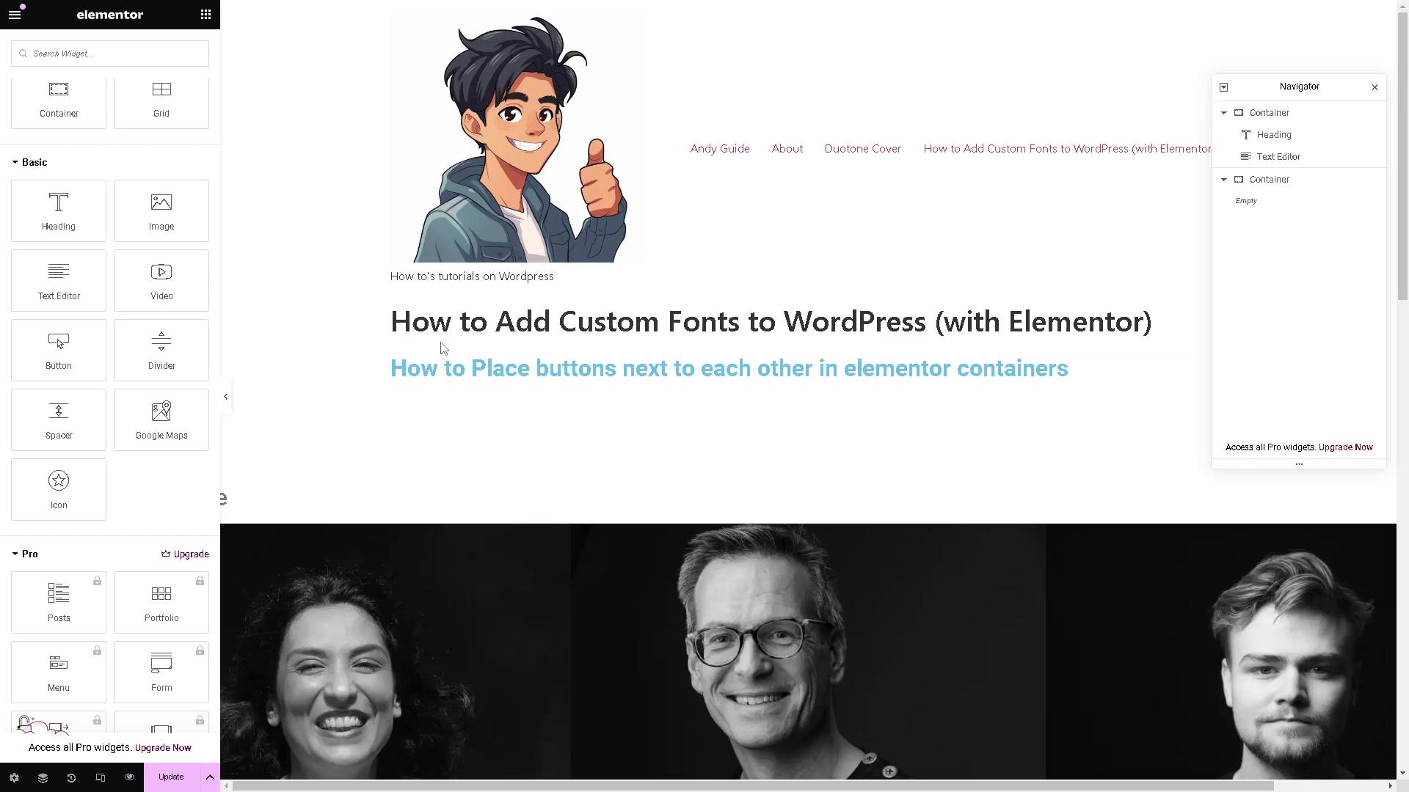
Step: Try to add a Container widget above the existing heading section, searching the widgets for "Container"
scroll(115, 433, down, 5)
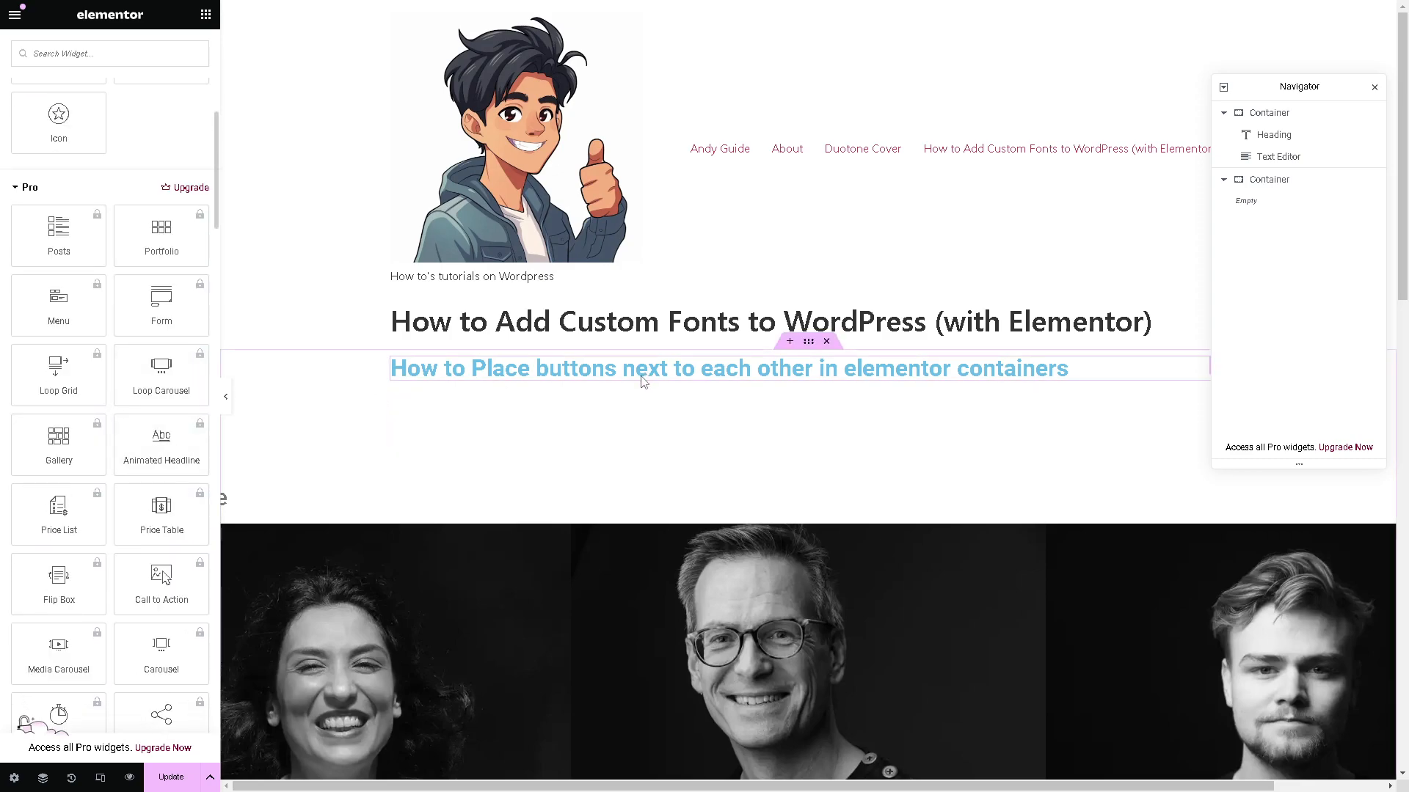
click(789, 343)
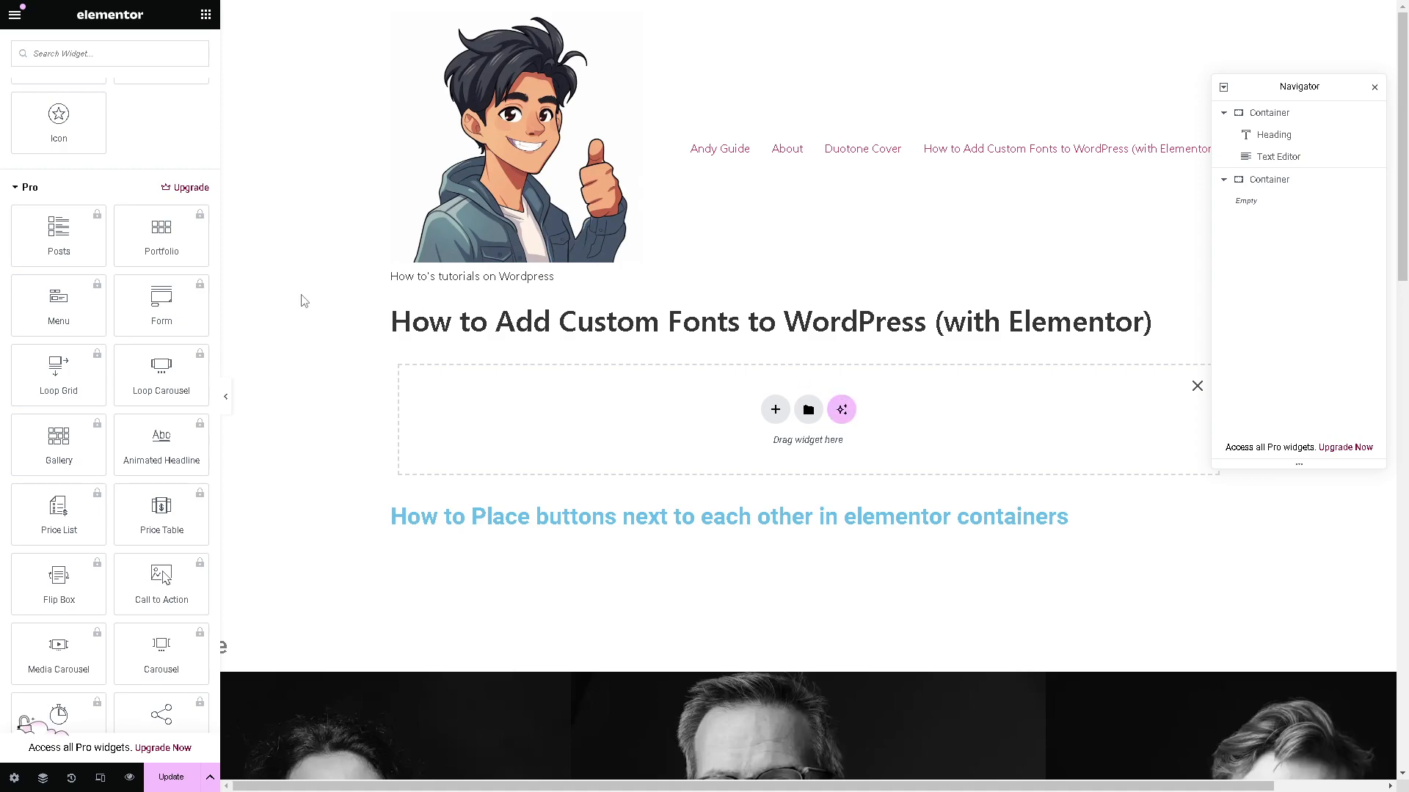
click(154, 57)
text(Con)
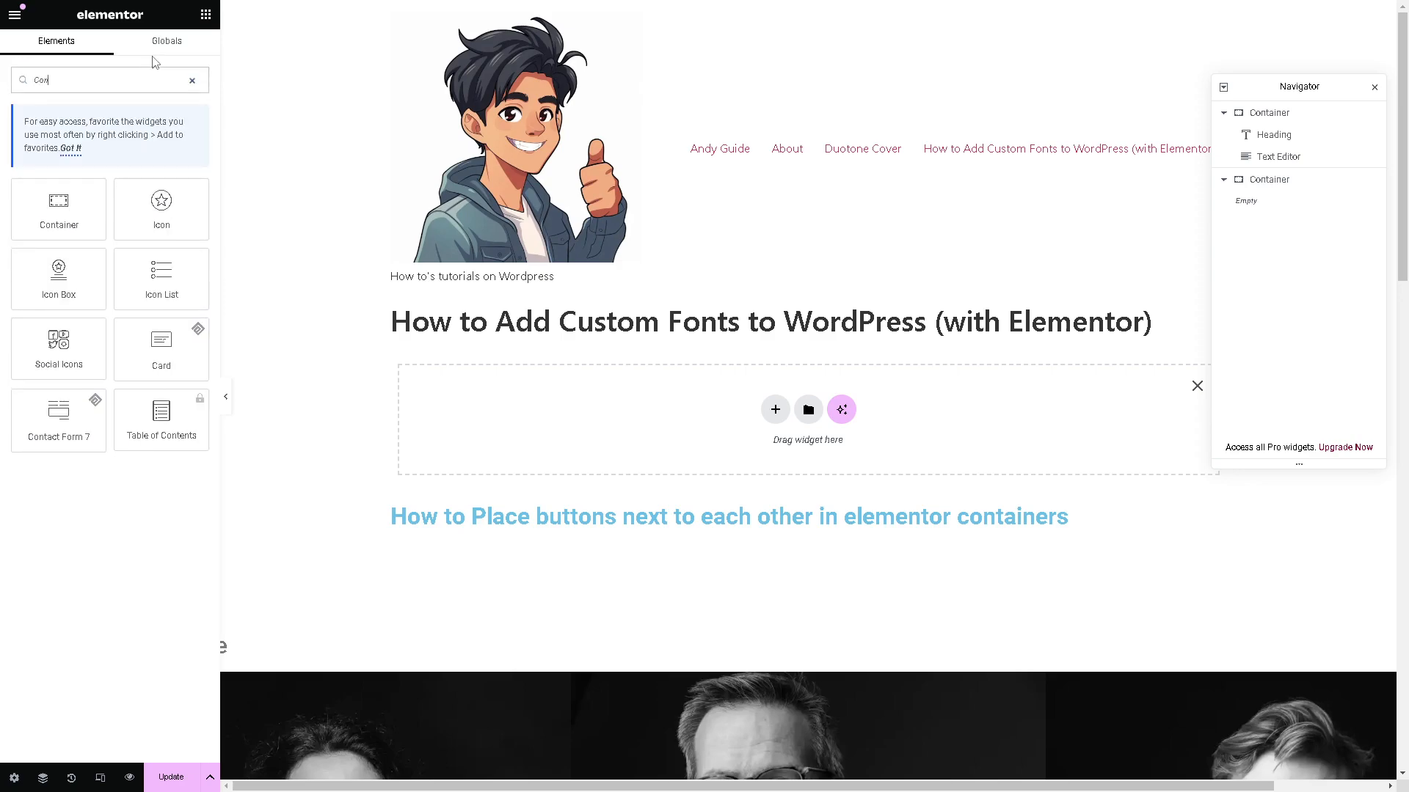
text(tainer)
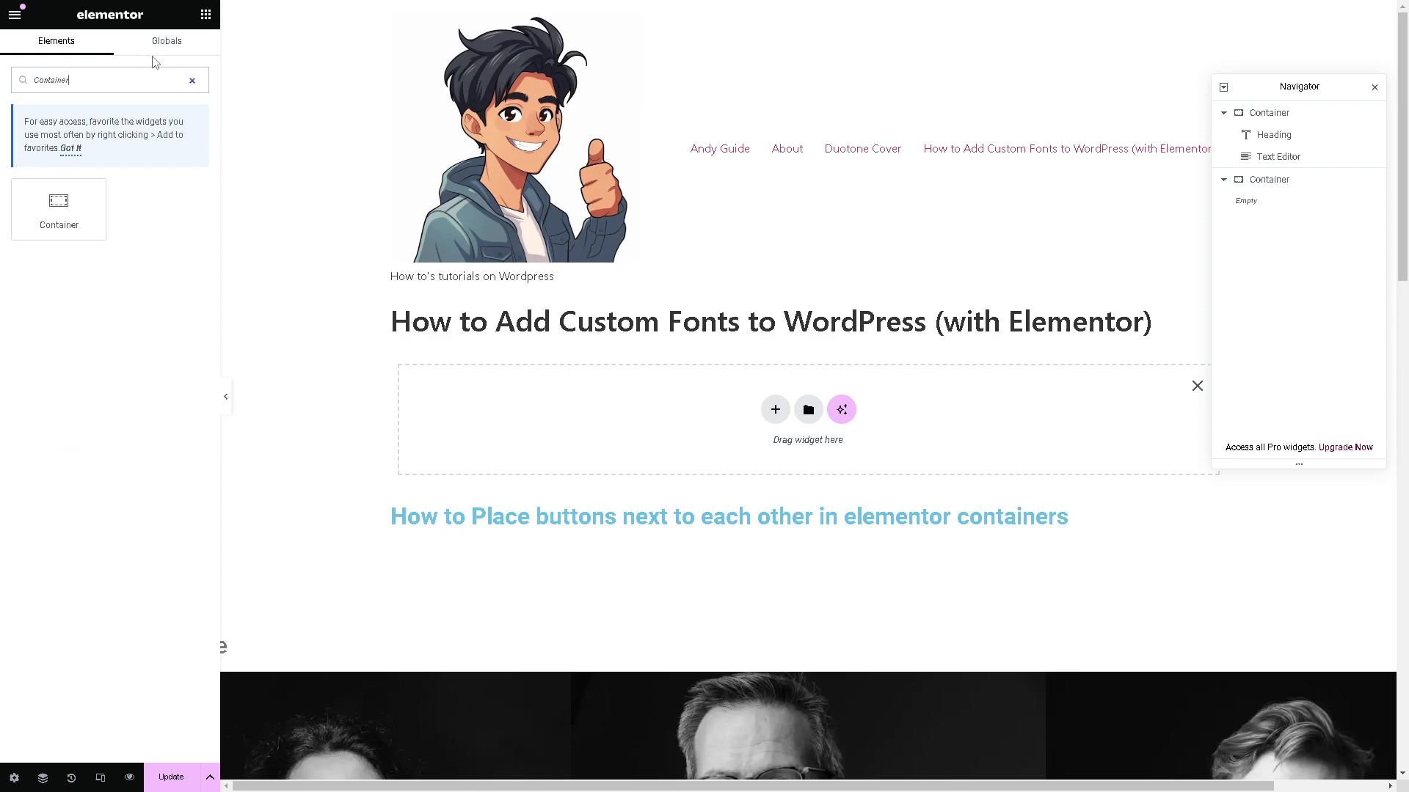
drag(58, 202, 687, 546)
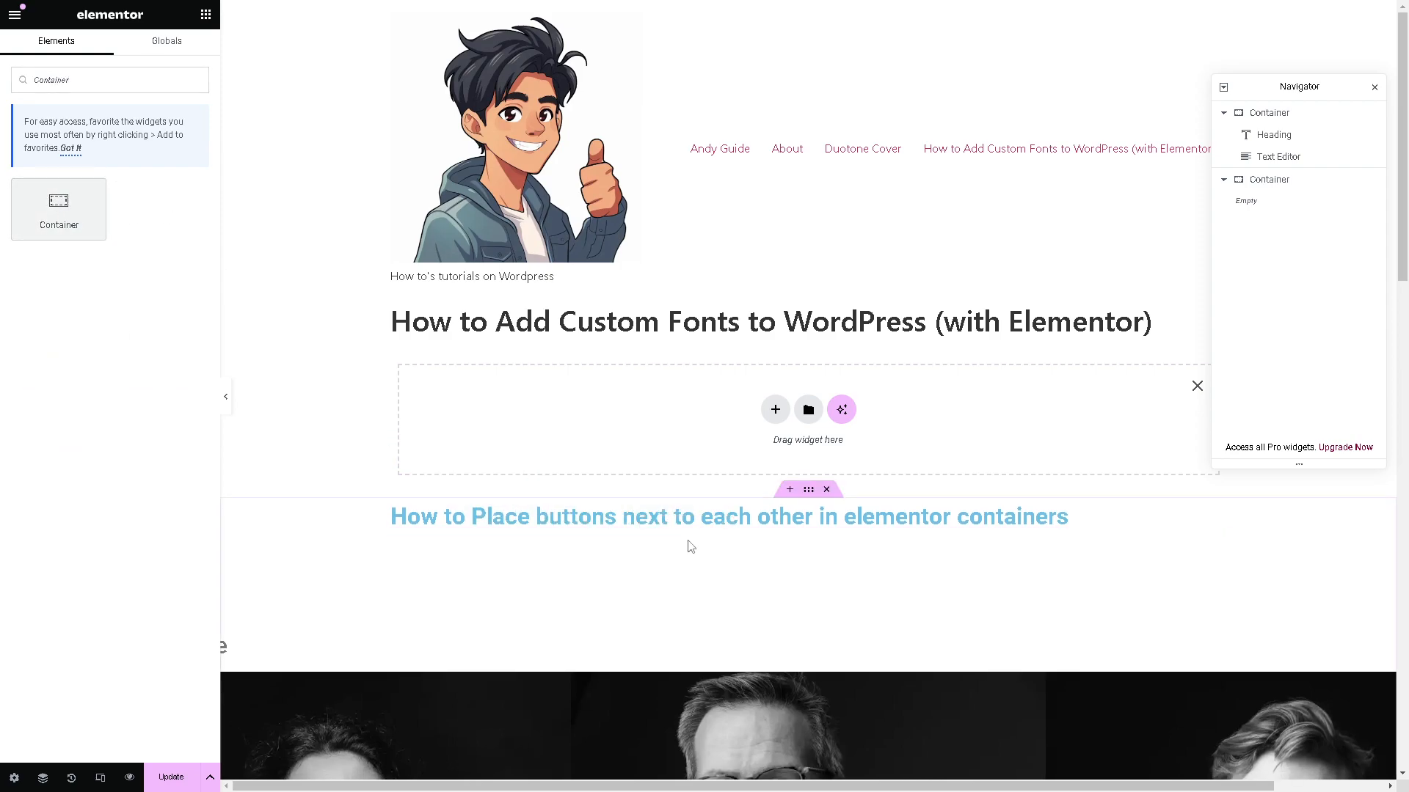
click(790, 490)
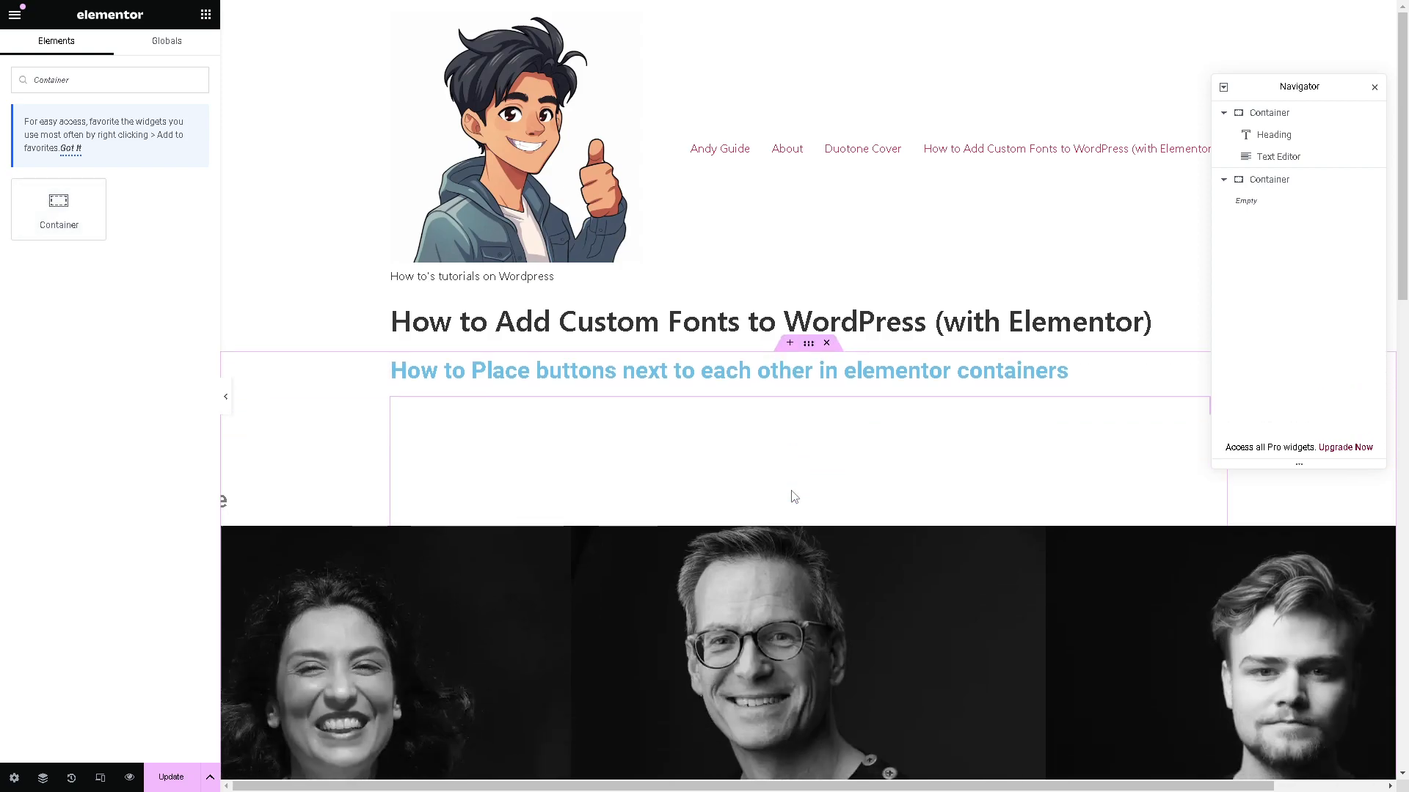
Step: Insert a new section above the "How to Place buttons next to each other" heading and place a Heading widget in it
click(789, 342)
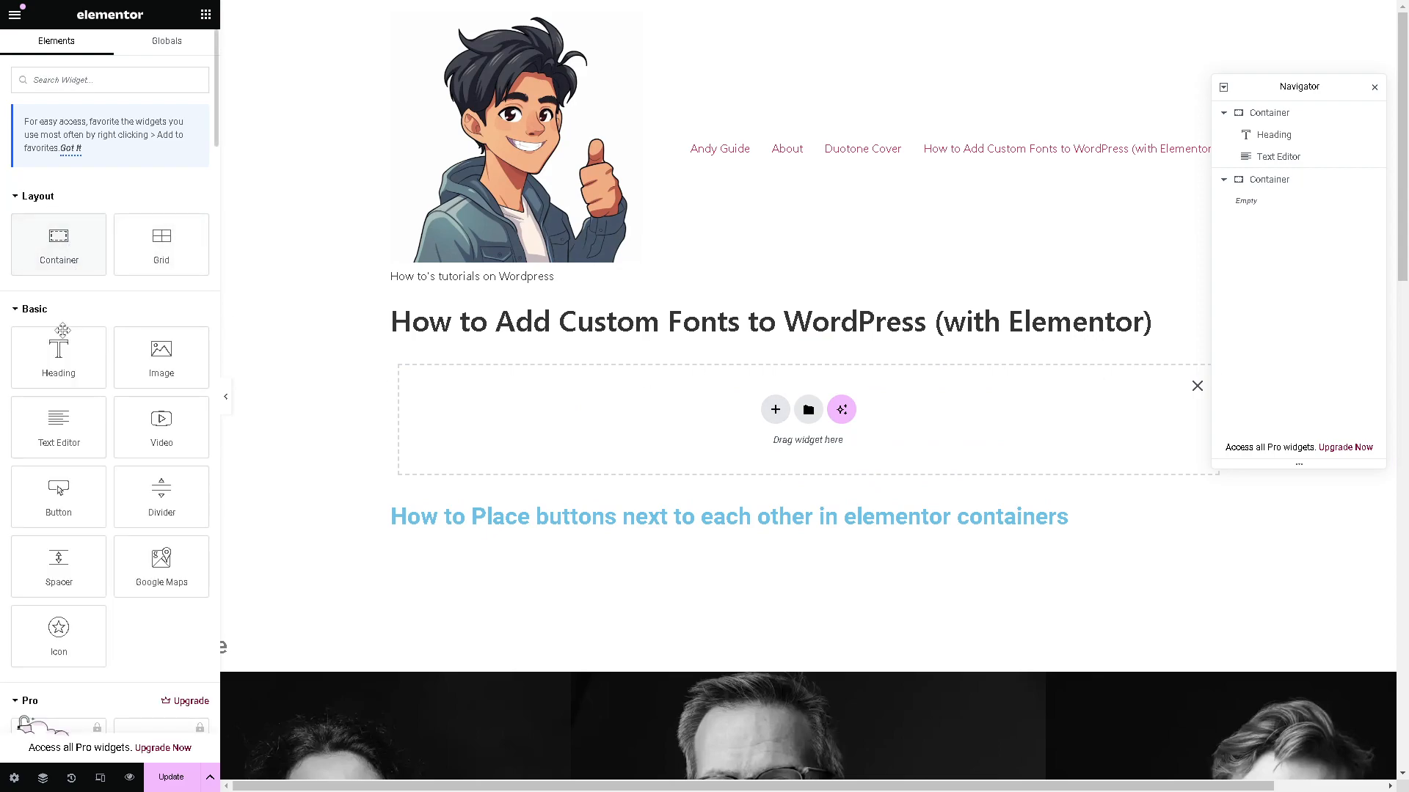
drag(63, 331, 456, 493)
drag(78, 353, 616, 441)
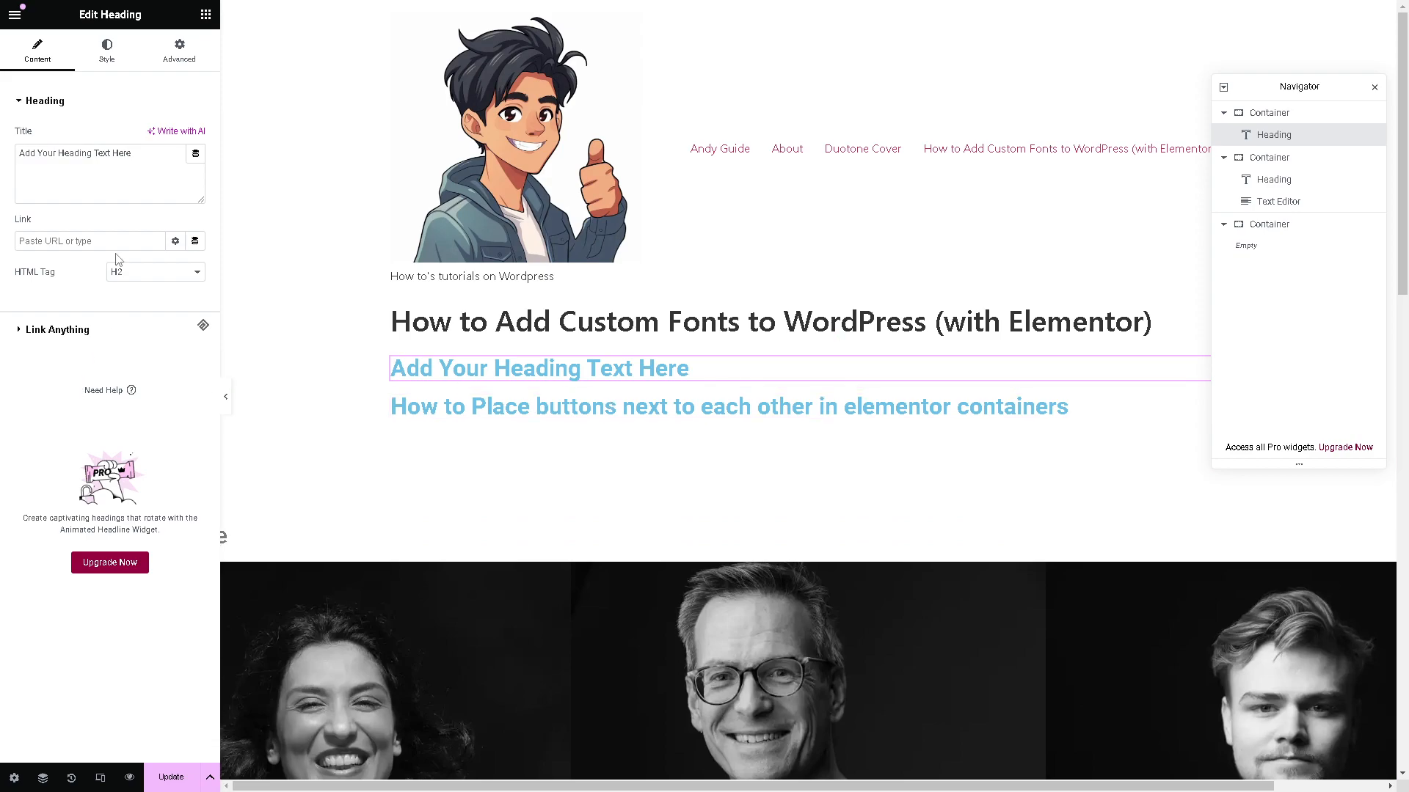
click(110, 50)
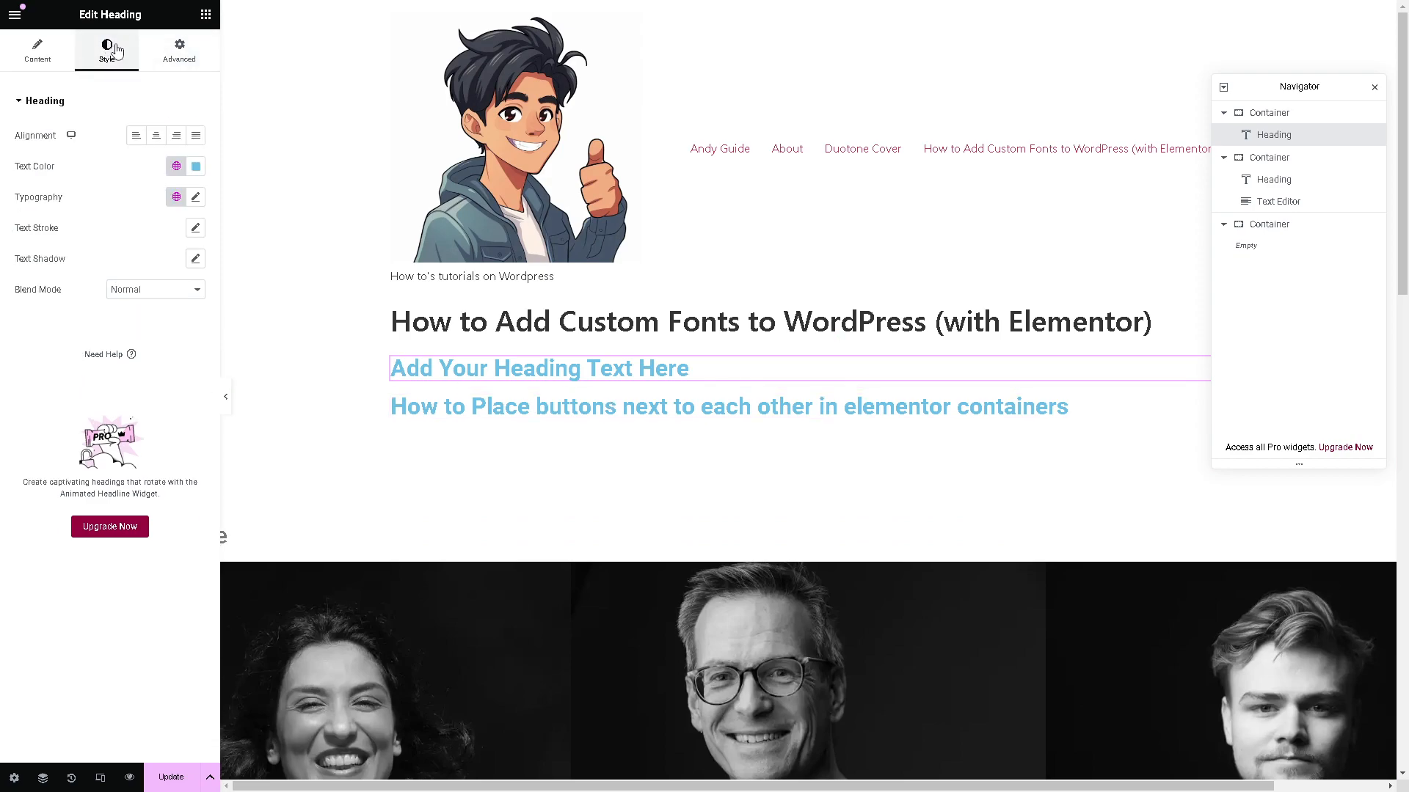
click(179, 57)
click(41, 53)
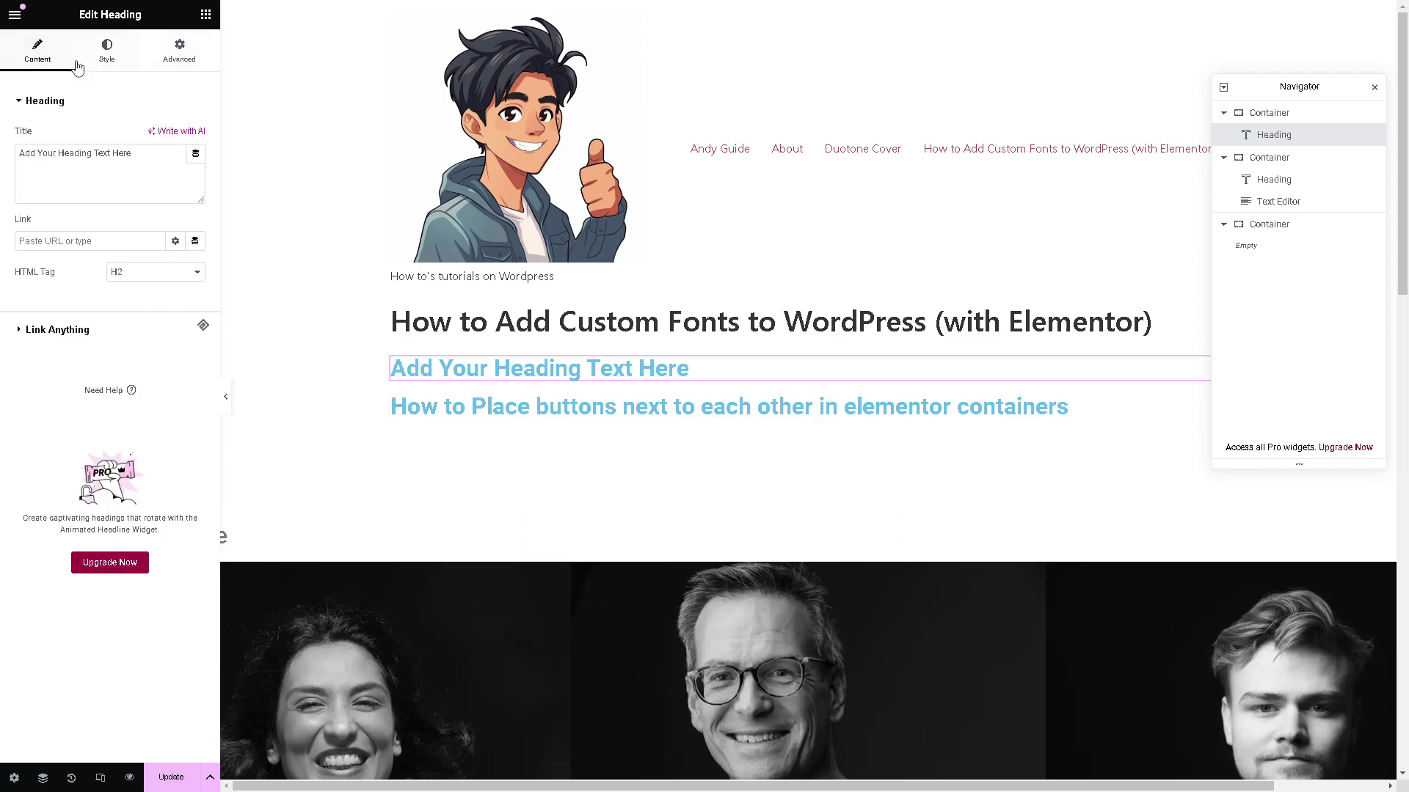
Step: Add a Button widget below the new placeholder heading and duplicate it
click(1229, 496)
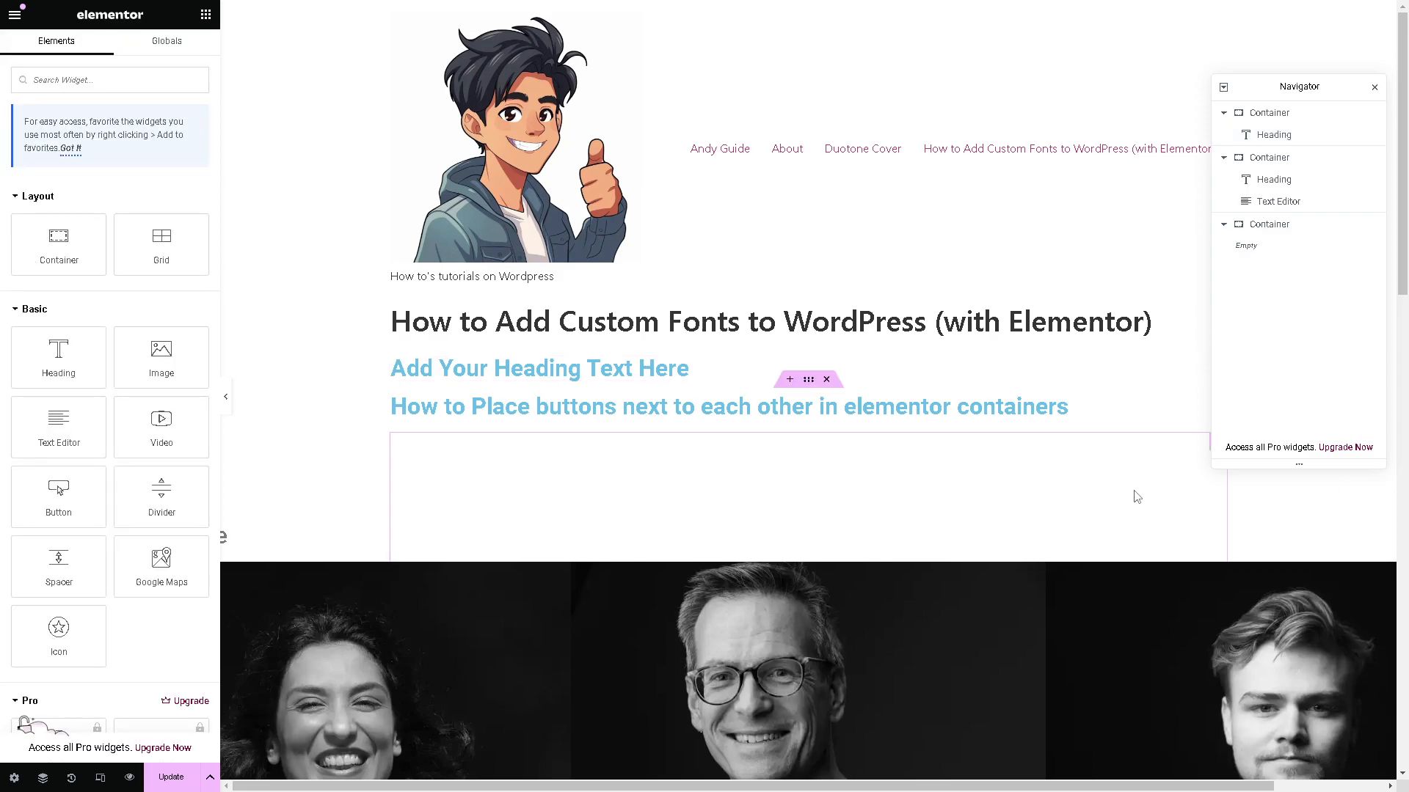
drag(61, 486, 433, 373)
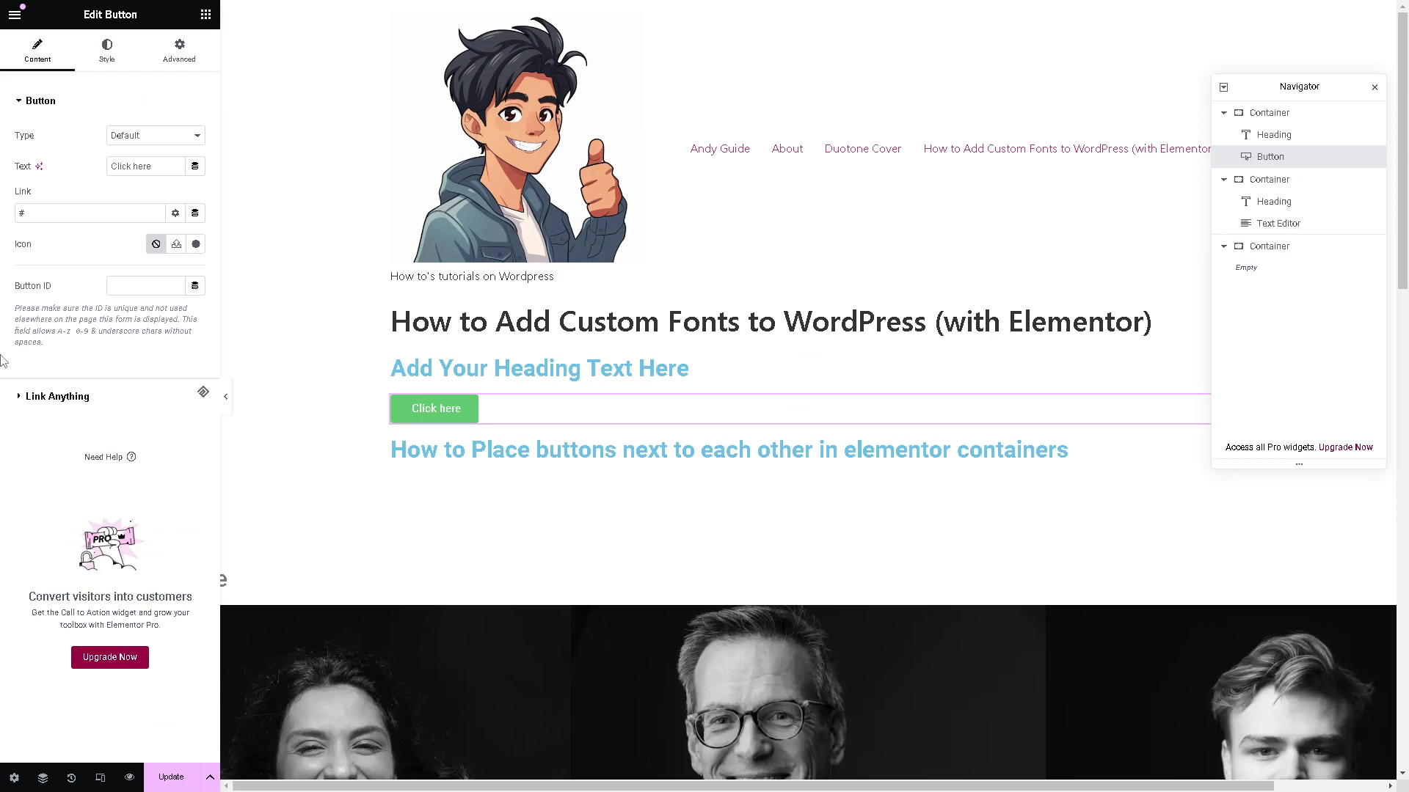
right_click(448, 411)
click(485, 451)
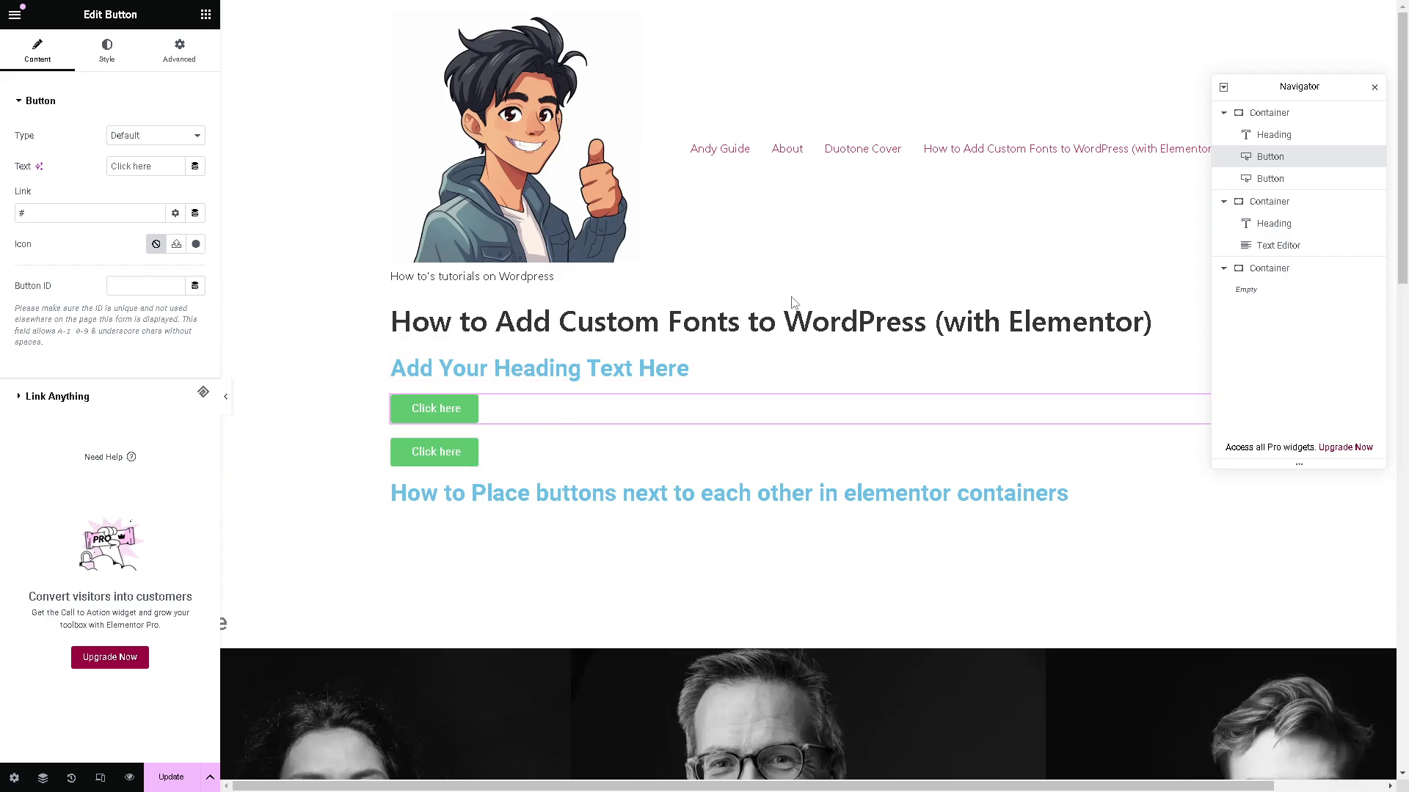
Step: Try the row and column directions on the container holding the two buttons, and settle on row-reversed
click(1302, 116)
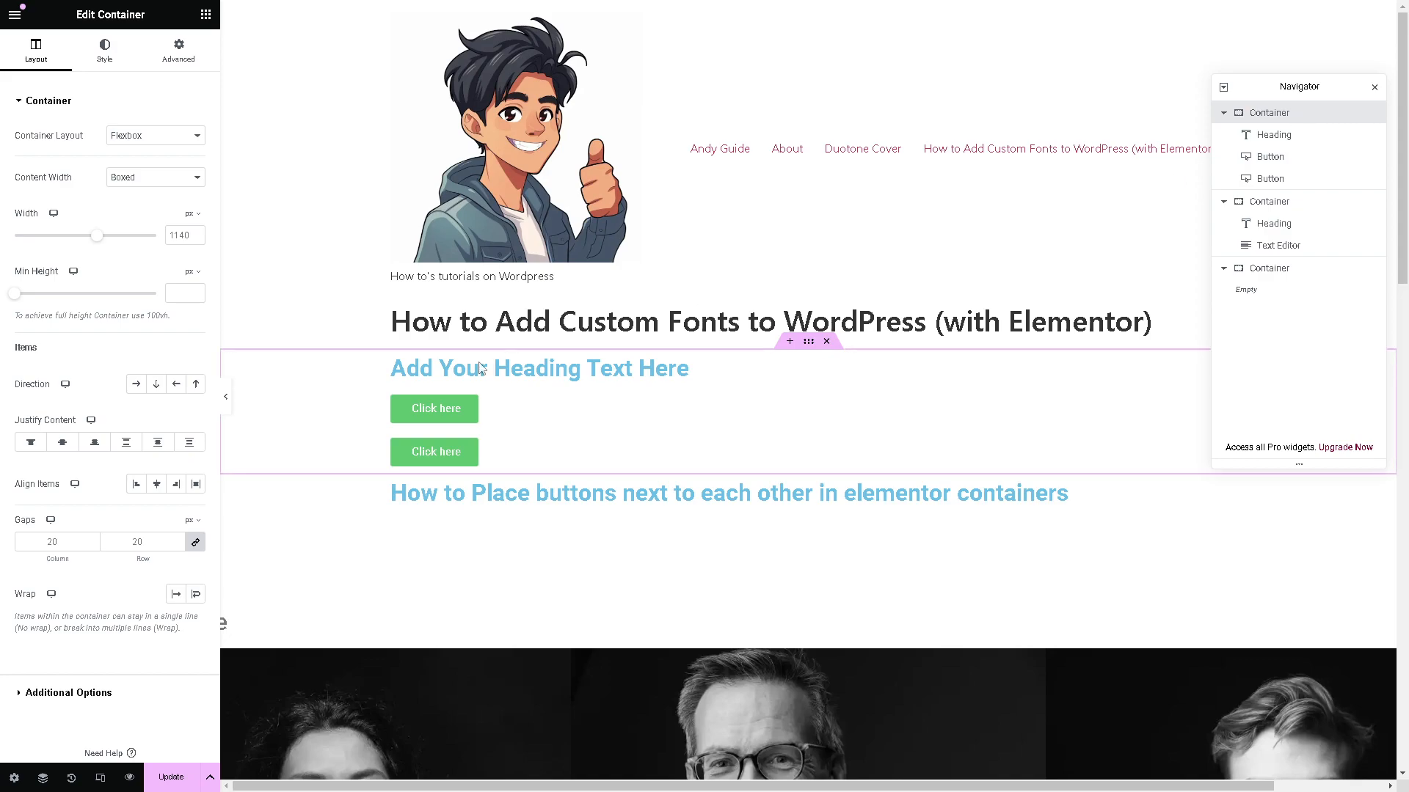
click(137, 384)
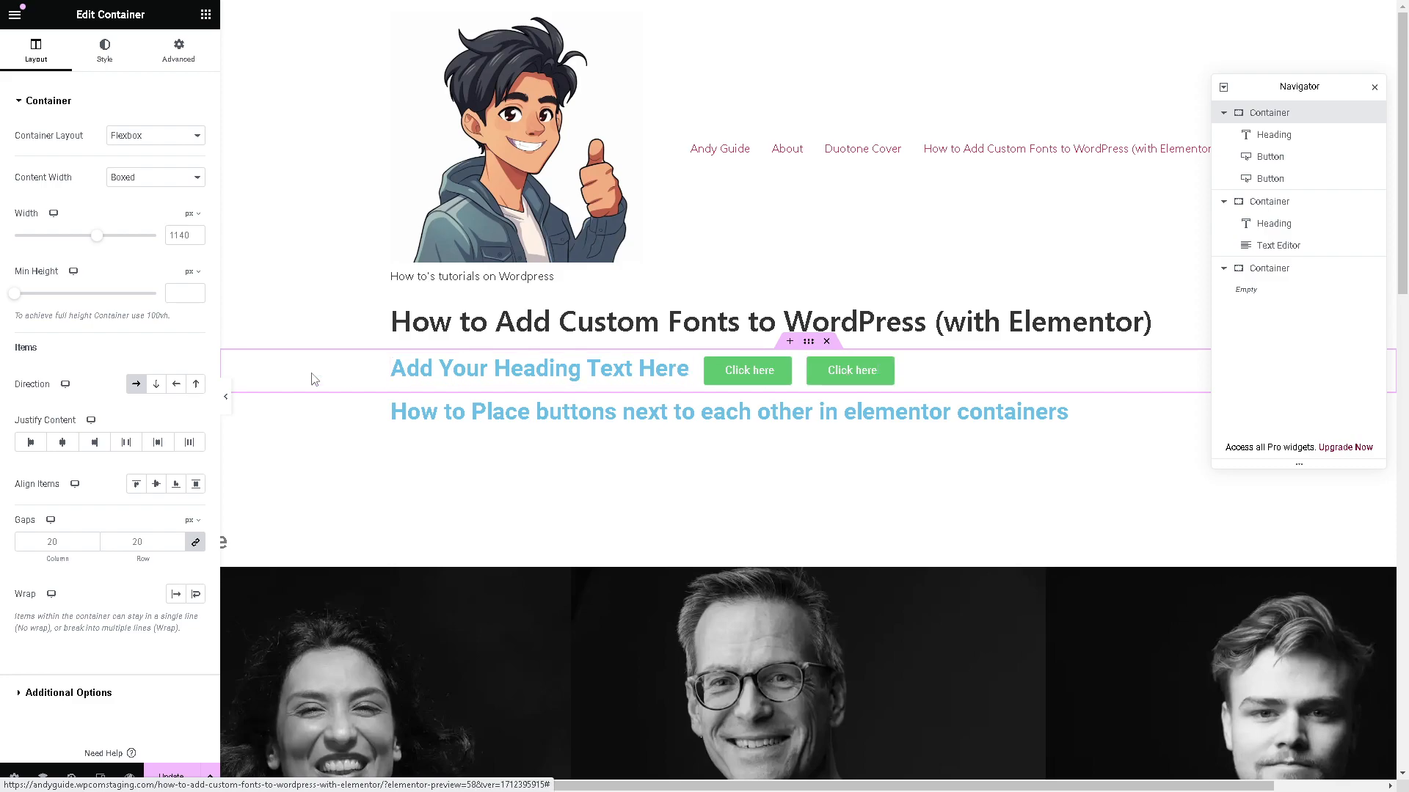
click(157, 385)
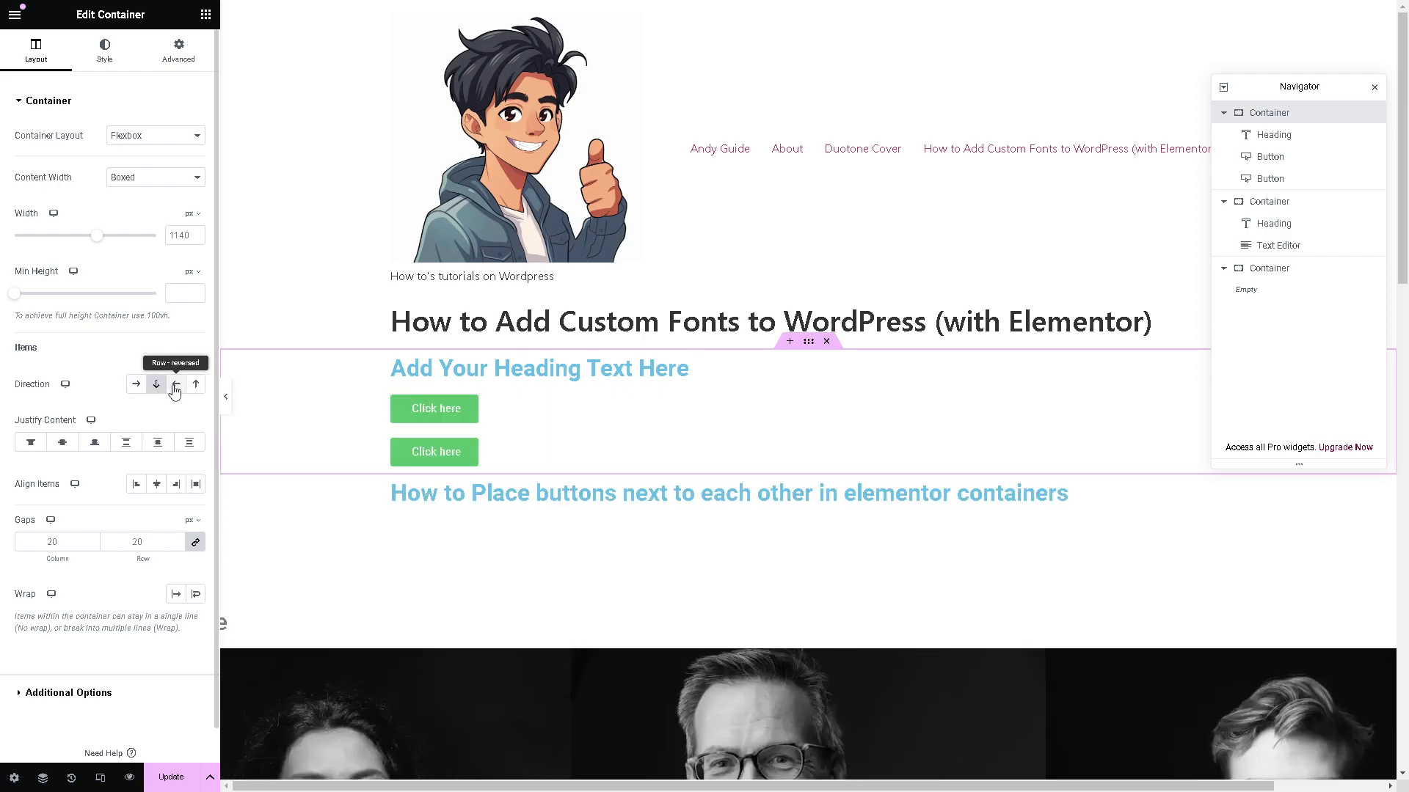
click(175, 389)
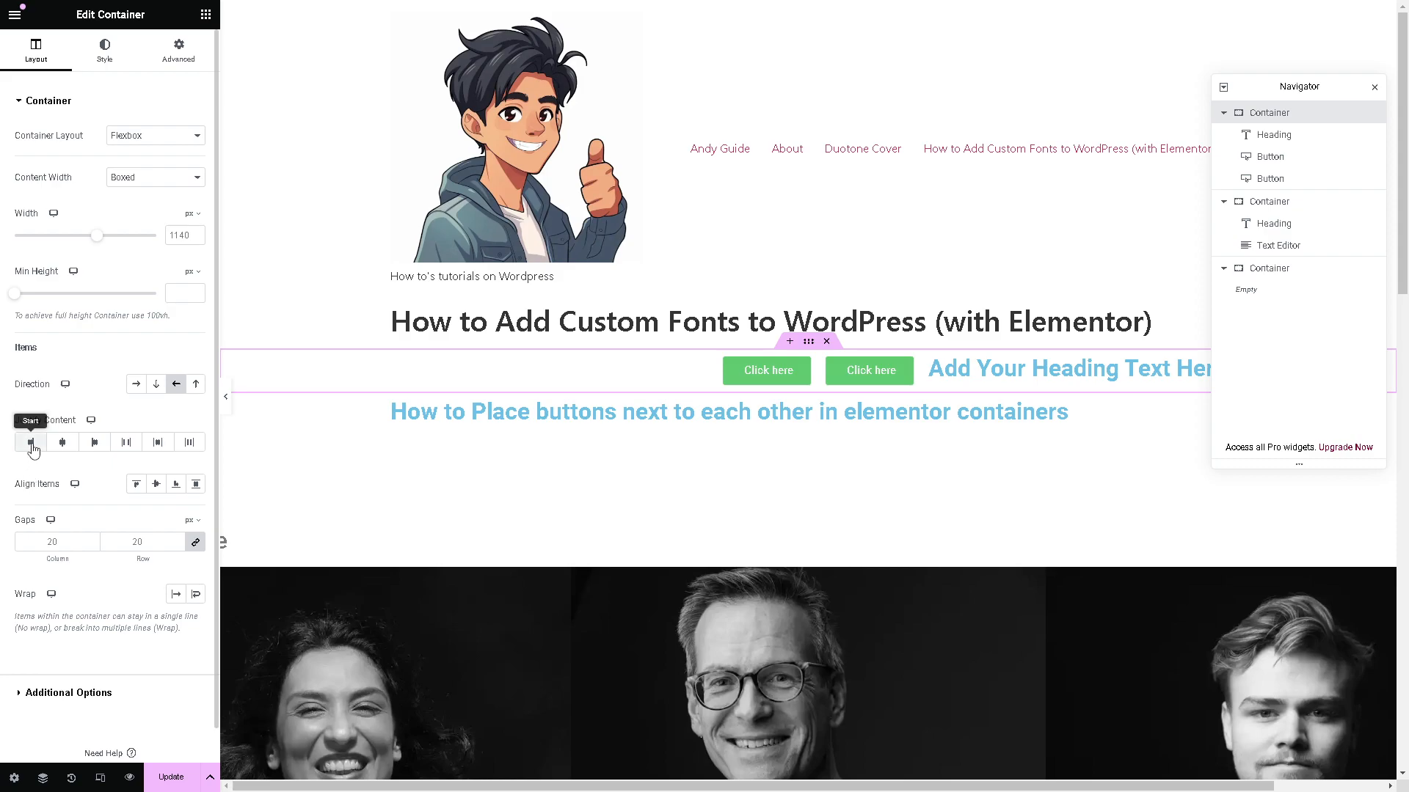
Step: Try the center, end and space-between options for justifying the button container's content
click(64, 444)
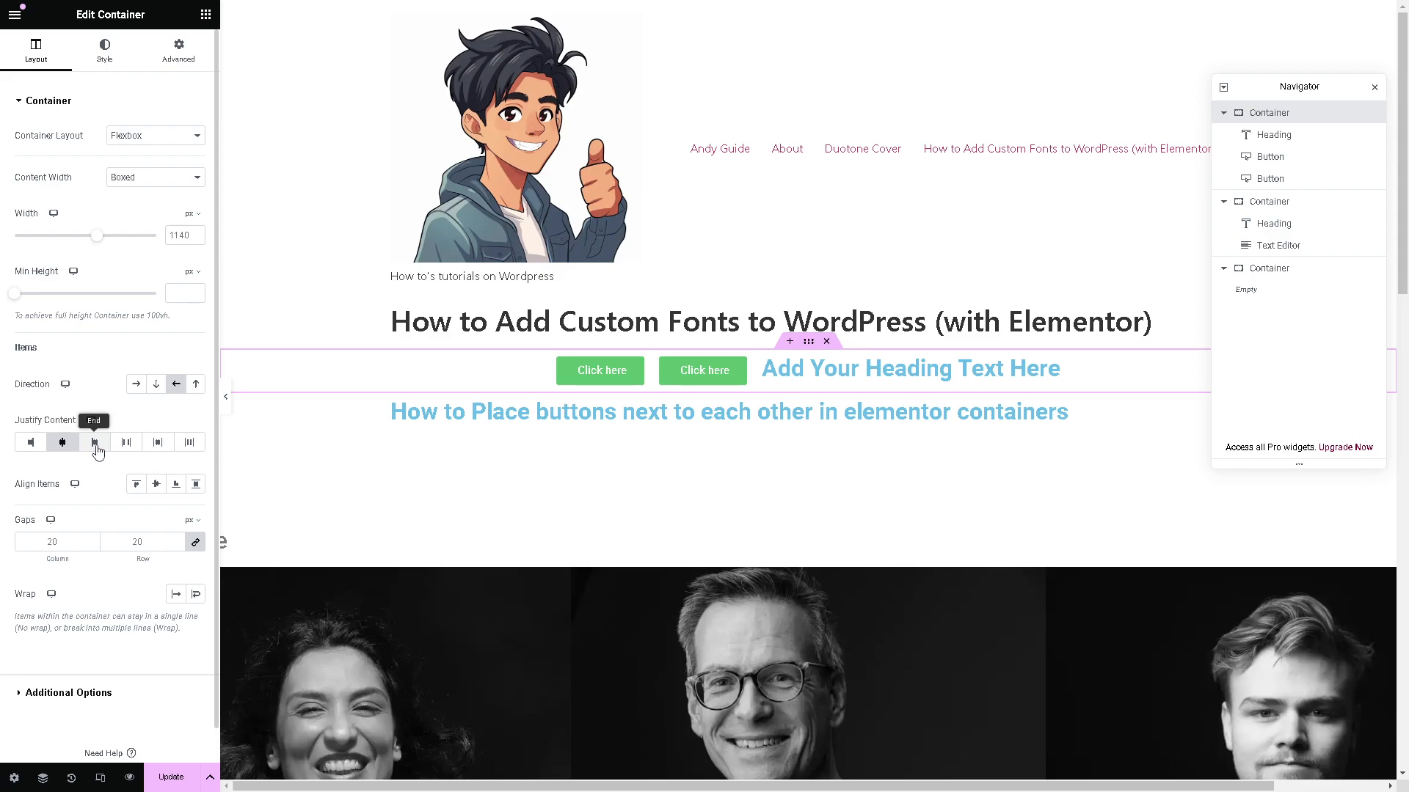
click(96, 444)
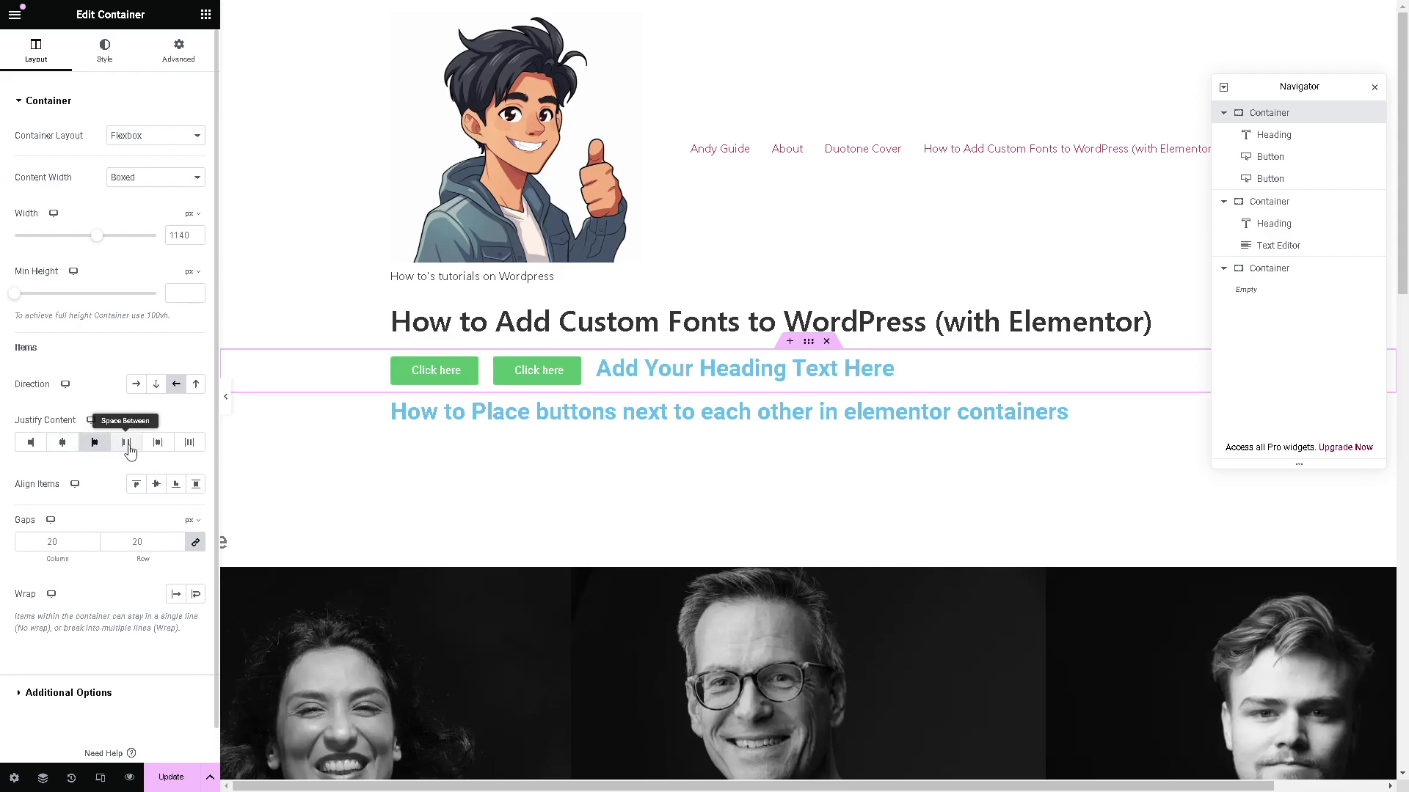
click(128, 446)
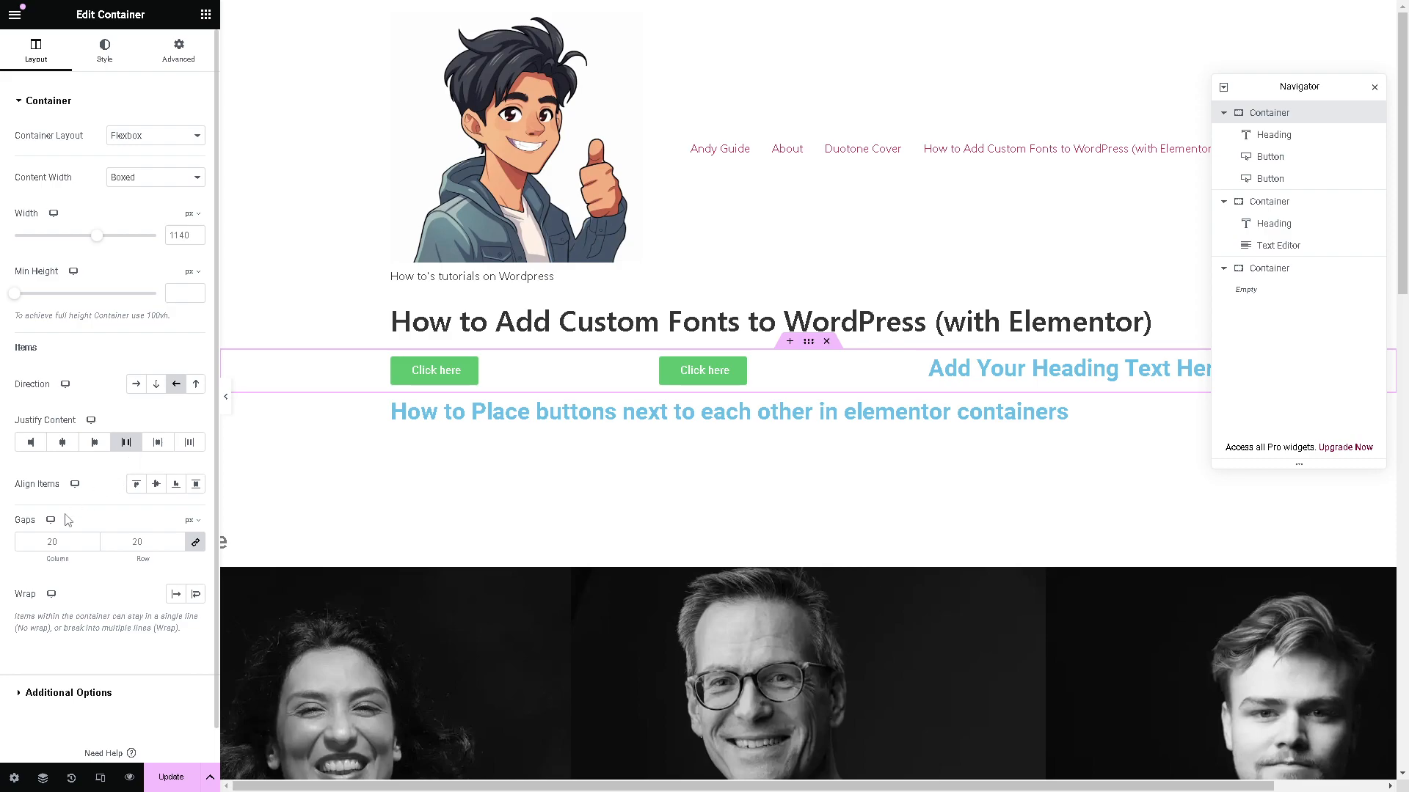
Step: Try gaps of 50 px and 100 px between the button container's items
click(64, 541)
key(BackSpace)
key(BackSpace)
text(50)
click(19, 542)
key(Delete)
key(Delete)
text(100)
Step: Justify the button container's content to the end and set its gaps to 20 px
click(95, 443)
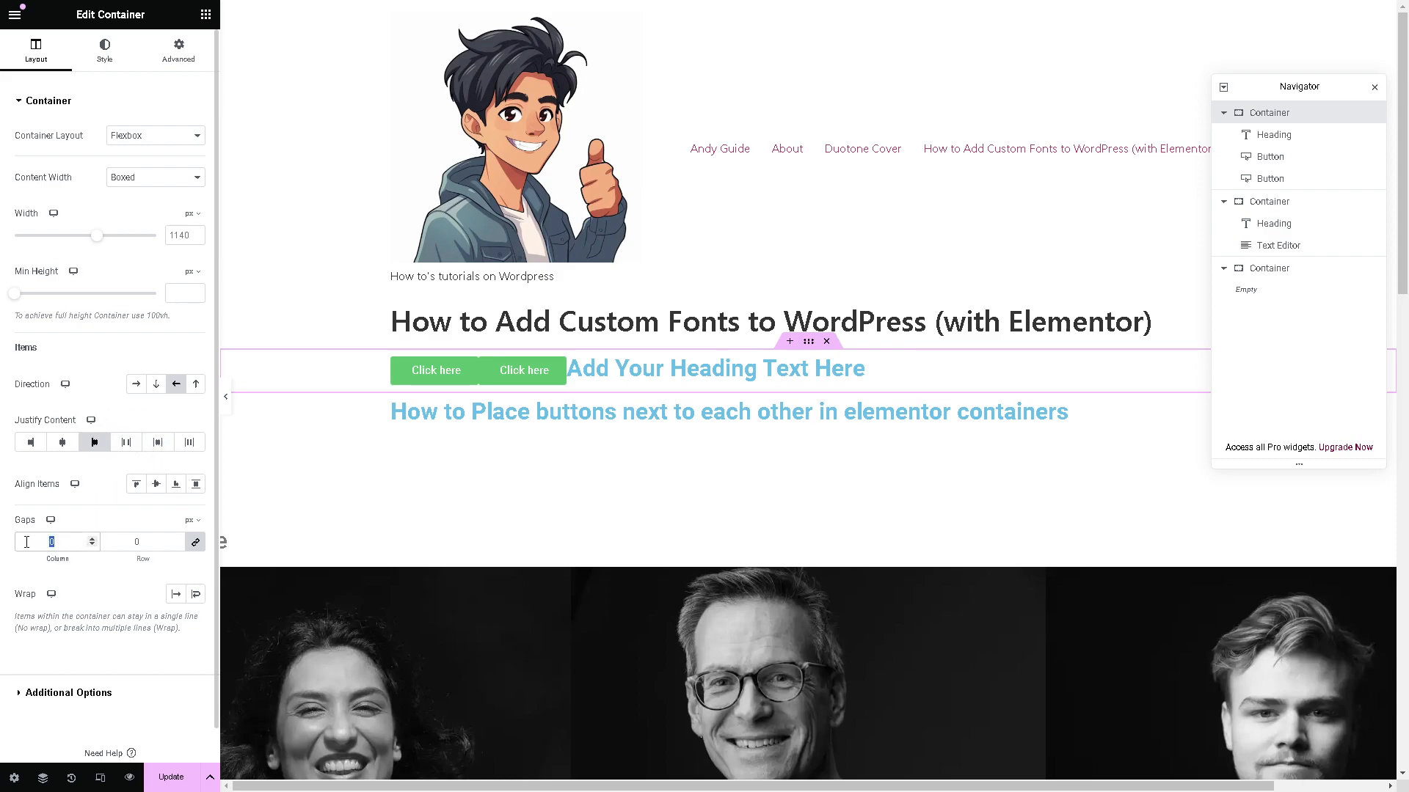
text(20)
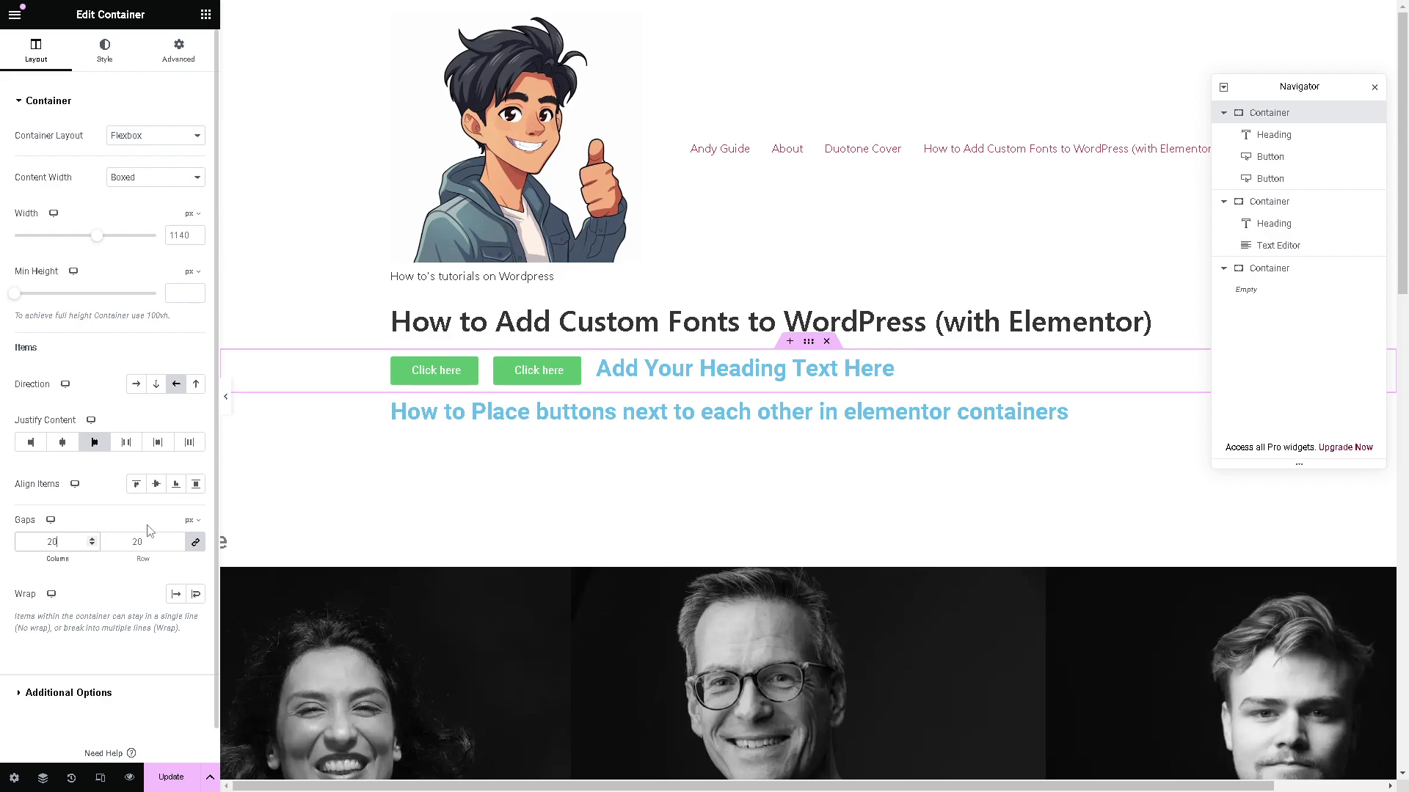
Step: Move the "Add Your Heading Text Here" heading into the container below the buttons and hide it in the editor
click(655, 374)
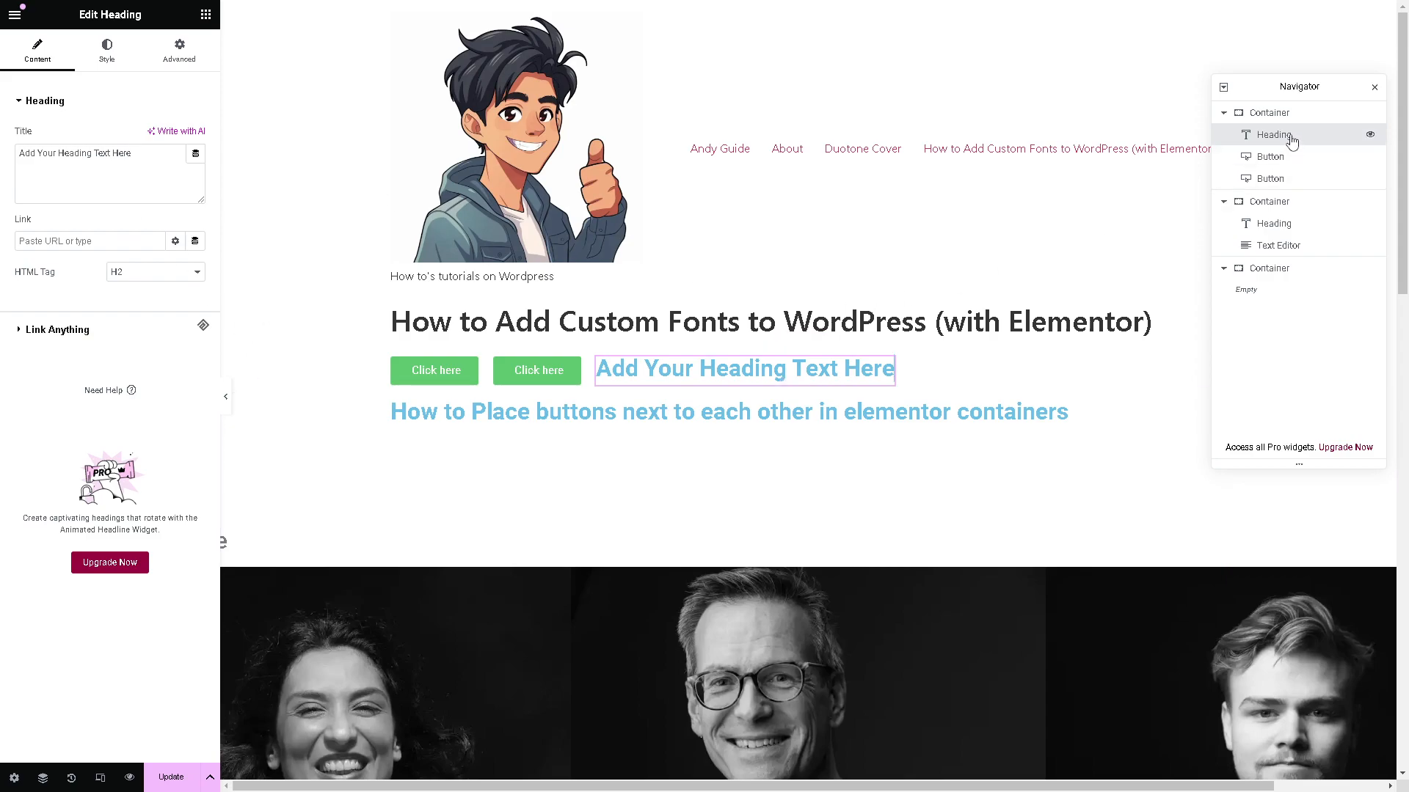
drag(1290, 141, 1271, 223)
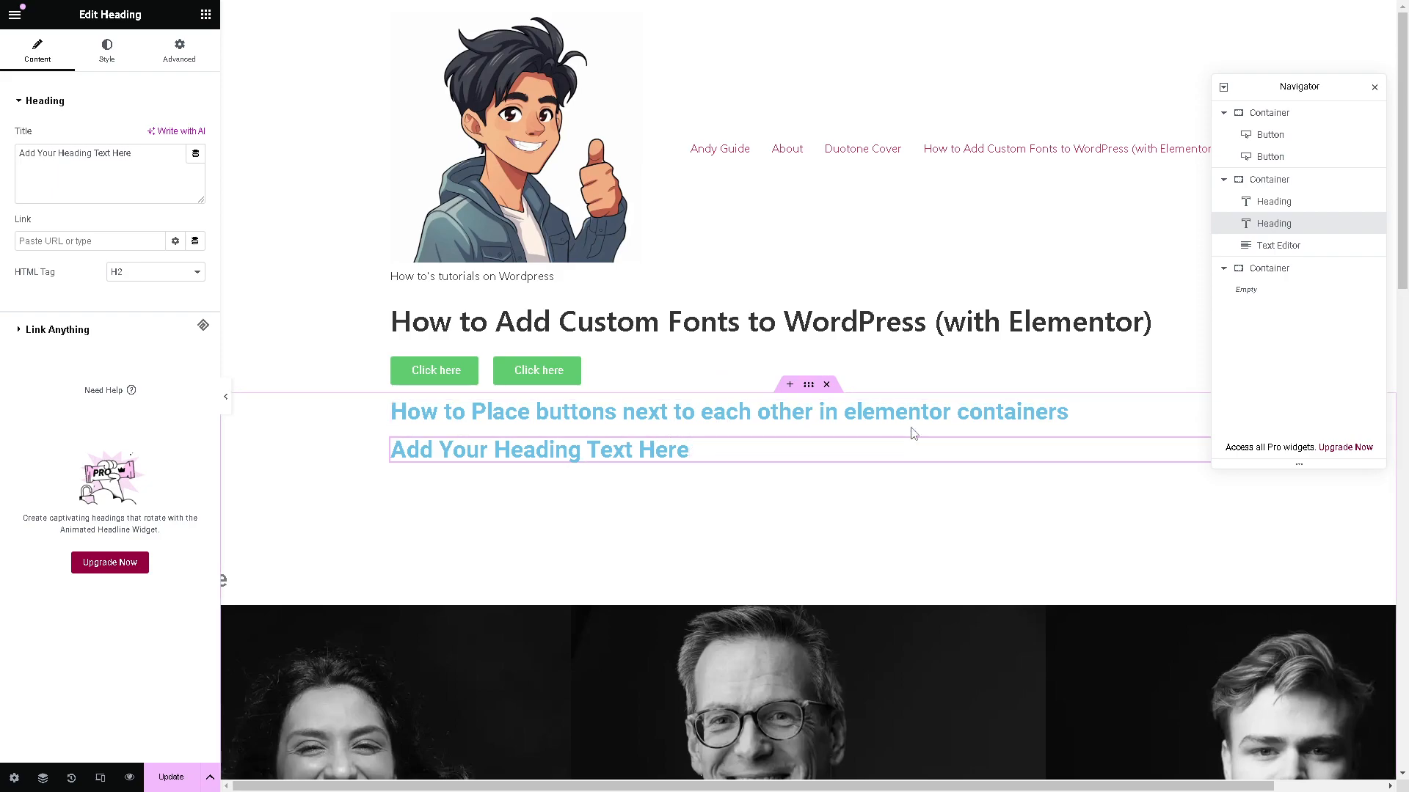
click(1370, 223)
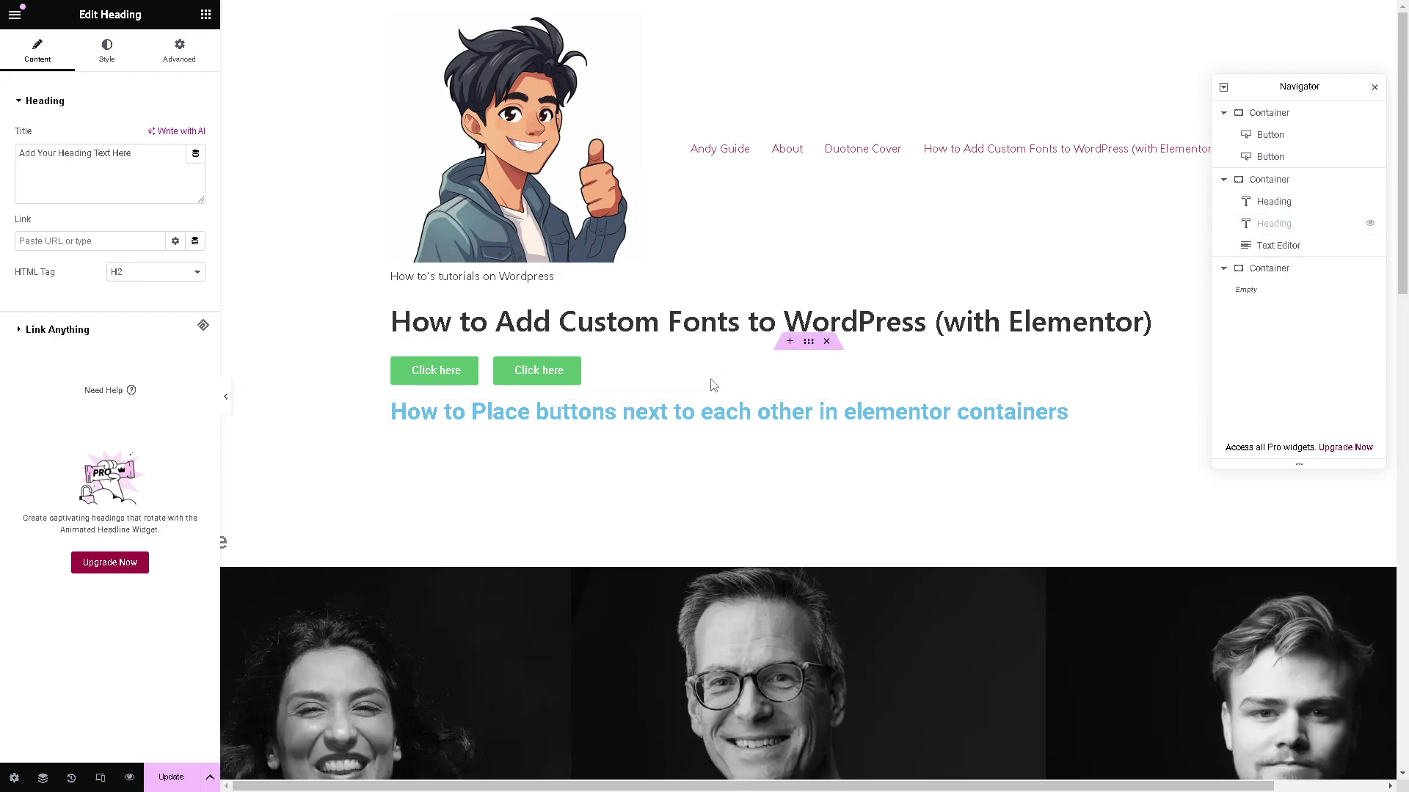
Step: Try the "How to Place buttons next to each other" heading inside the button container and return it to the container below
click(678, 413)
drag(1277, 209, 1279, 132)
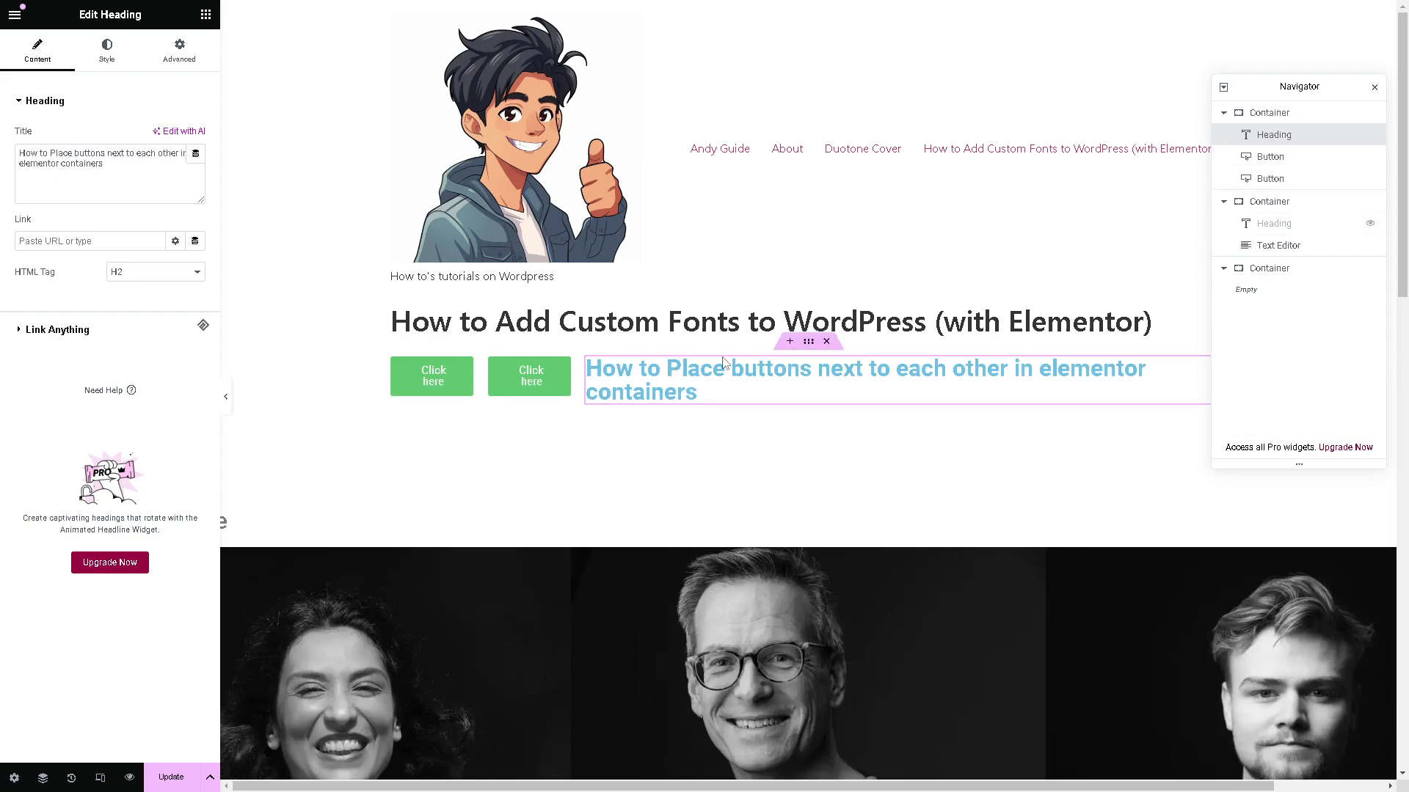
click(438, 375)
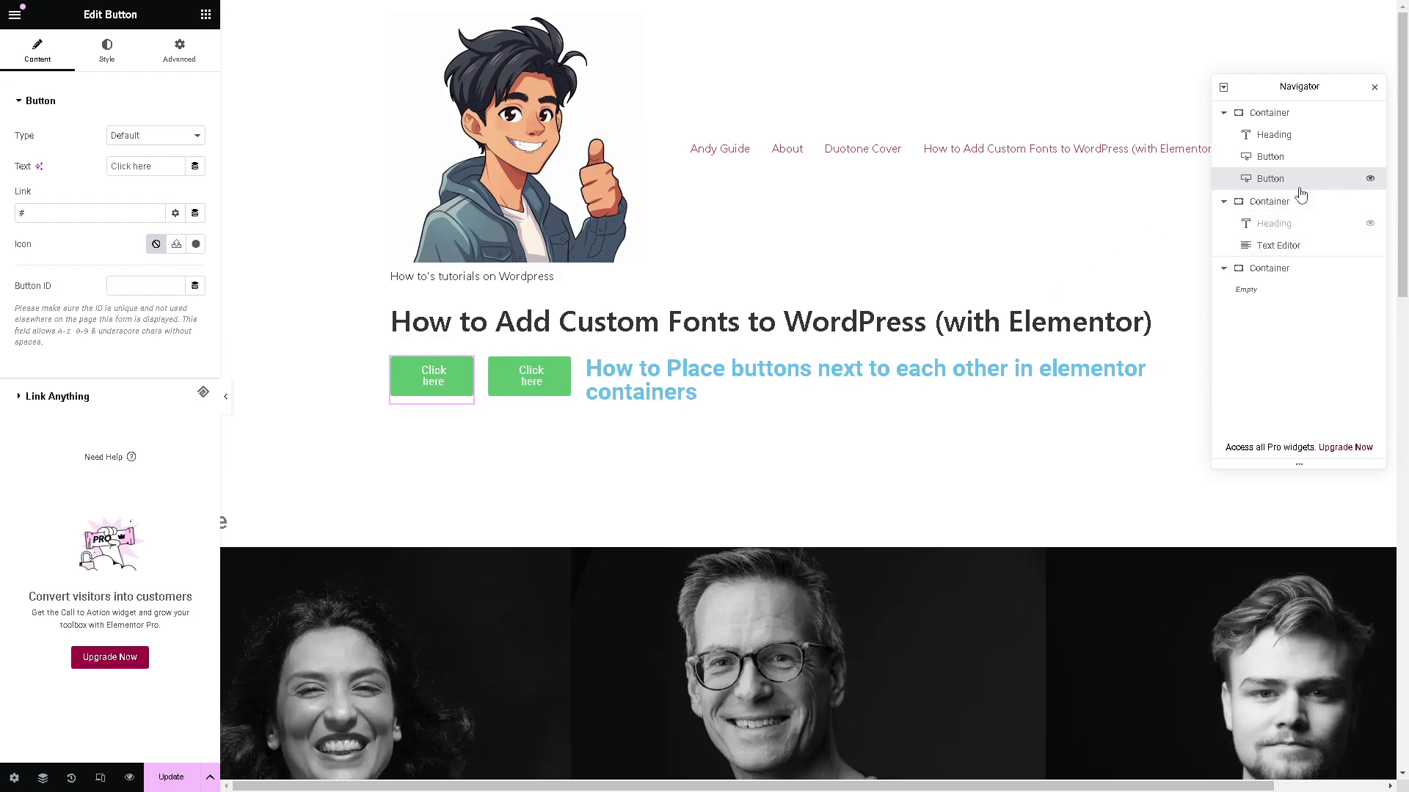
drag(1280, 141, 1278, 181)
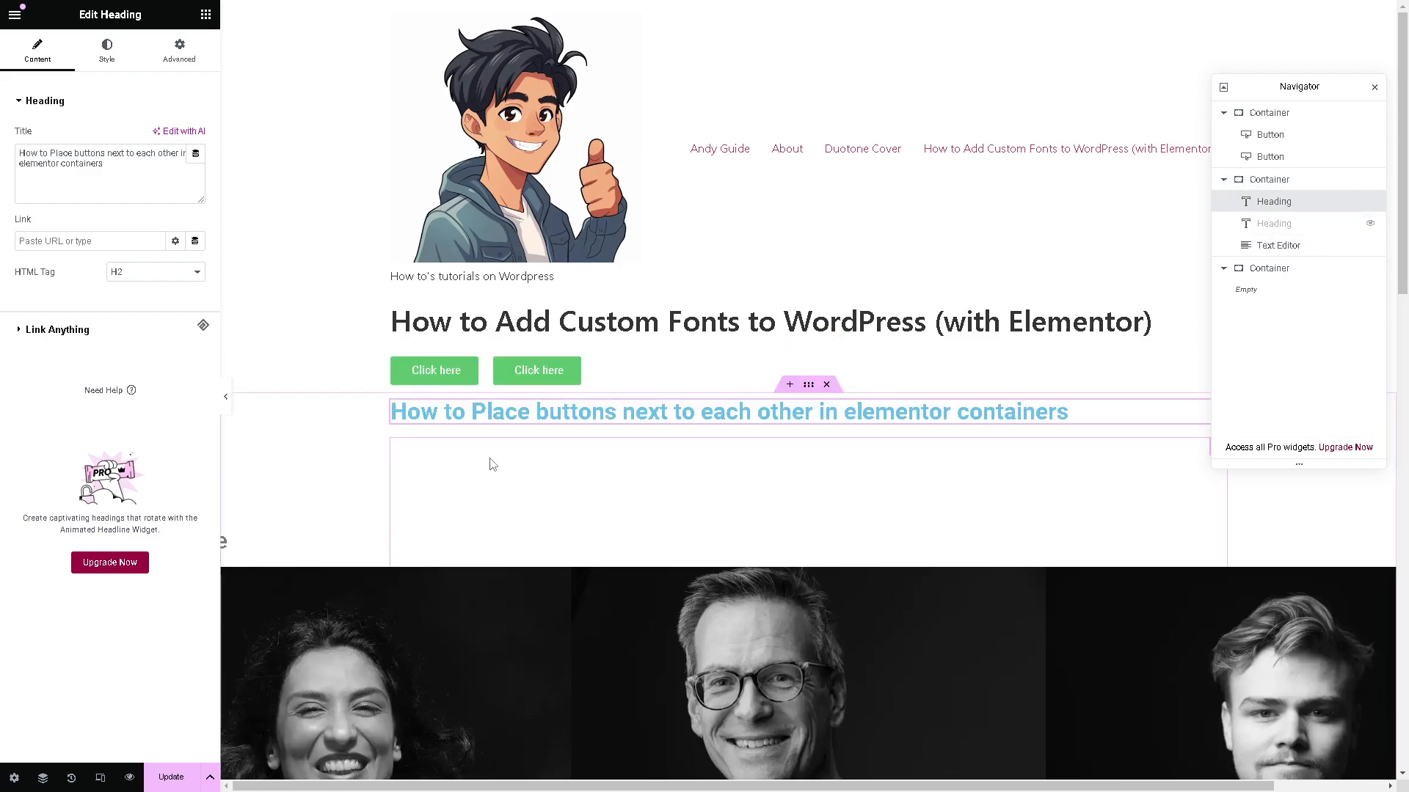
Step: Preview the page and examine how the two buttons and the headings are laid out
click(130, 779)
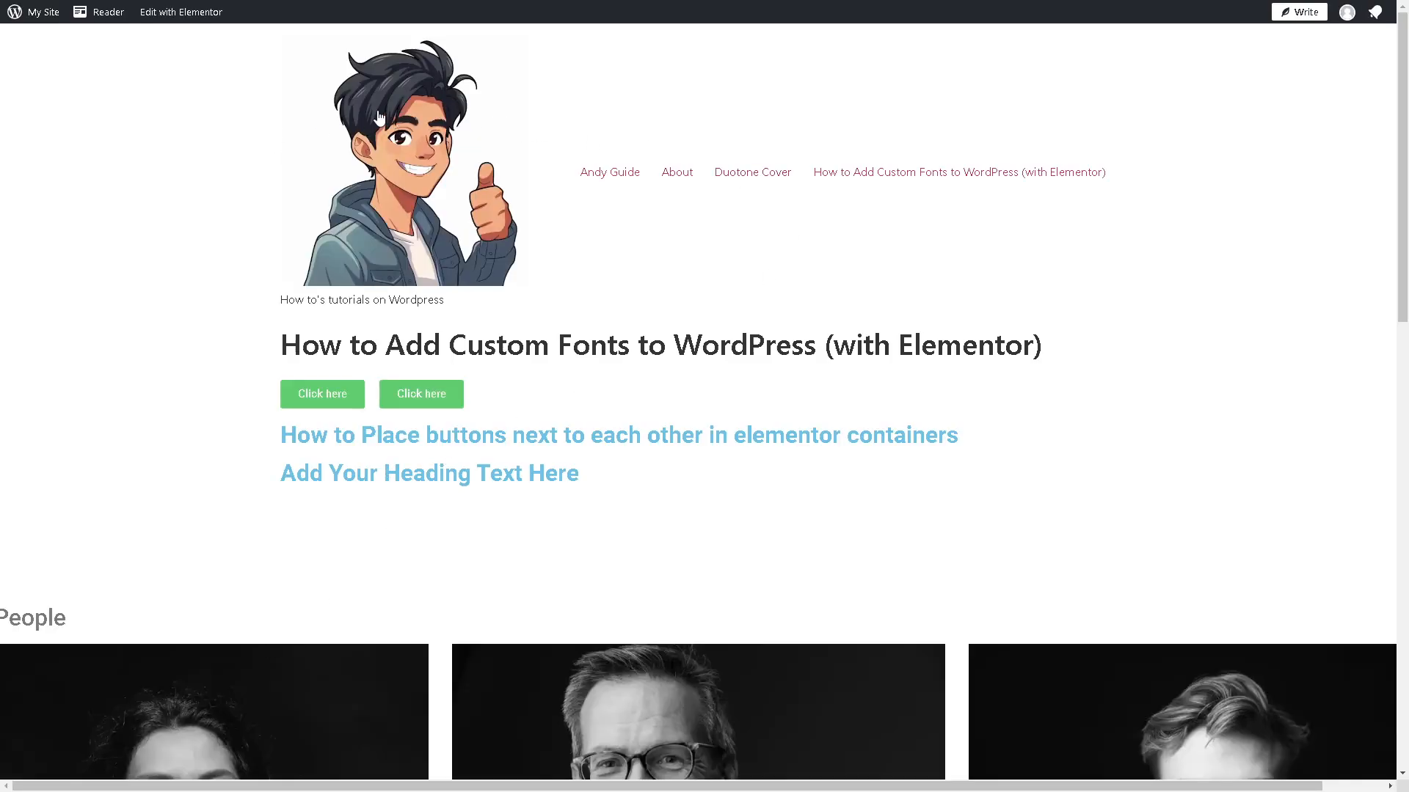
scroll(681, 327, down, 1)
scroll(681, 327, down, 2)
scroll(679, 325, up, 2)
scroll(275, 272, up, 1)
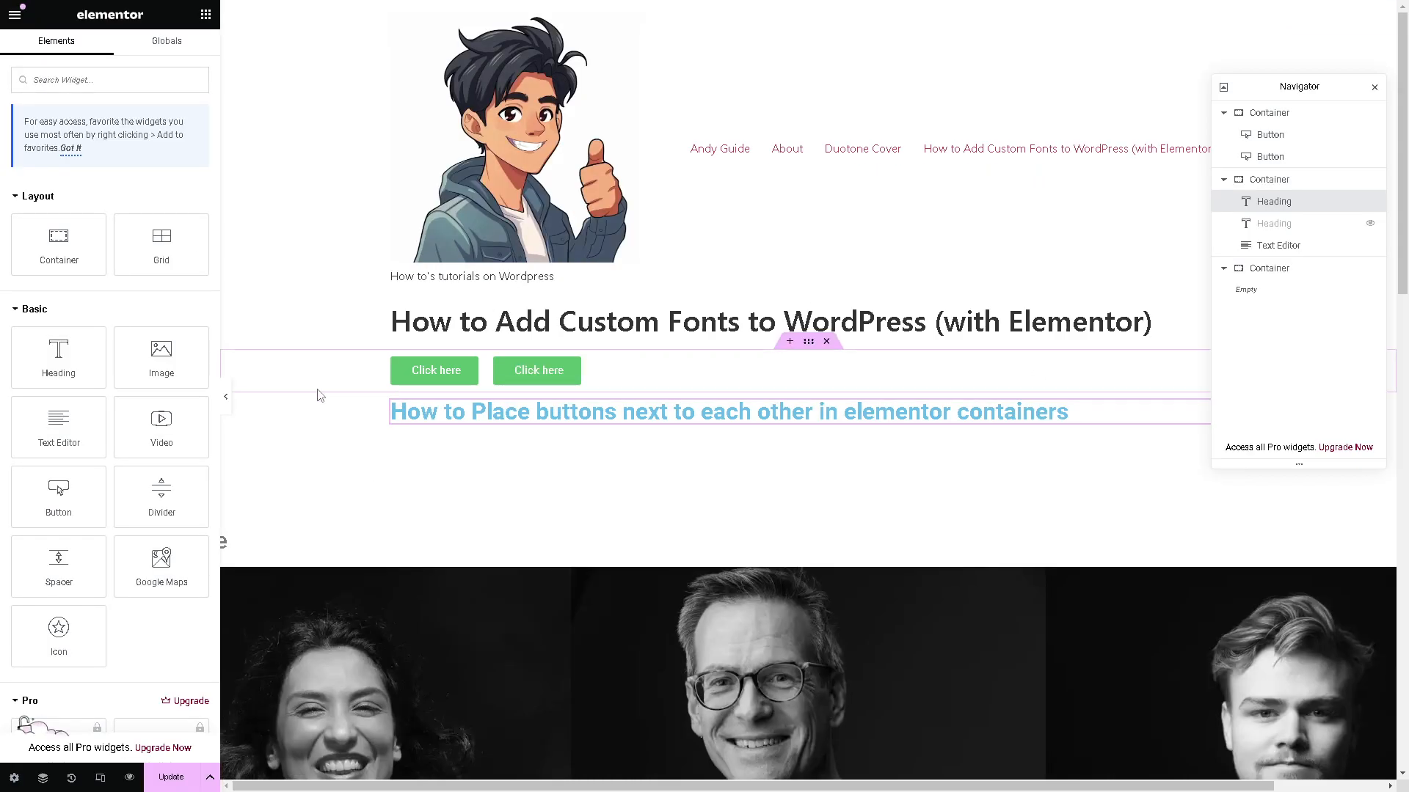
Step: Add a Button widget below the "How to Place buttons next to each other" heading and open it for editing
click(67, 505)
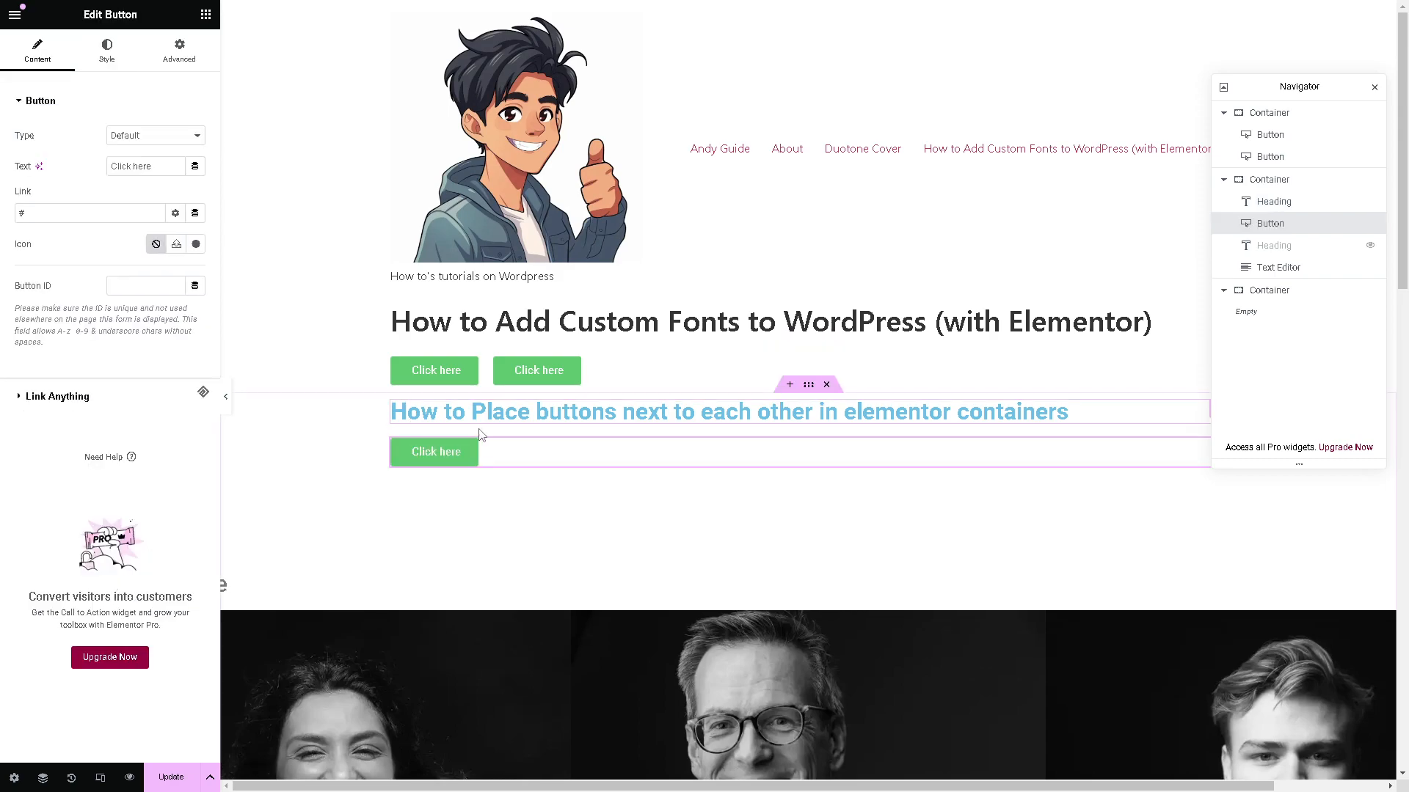
right_click(458, 455)
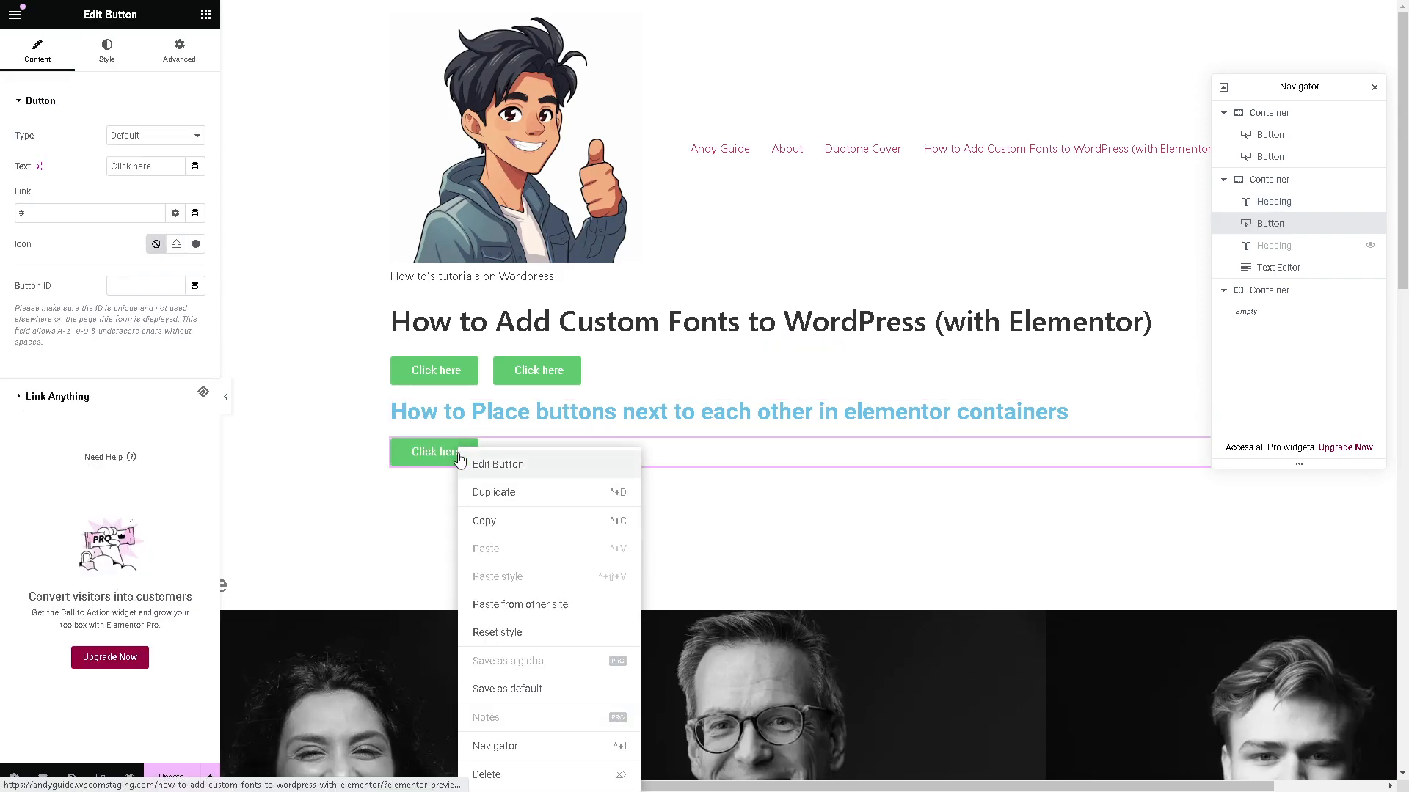
click(503, 465)
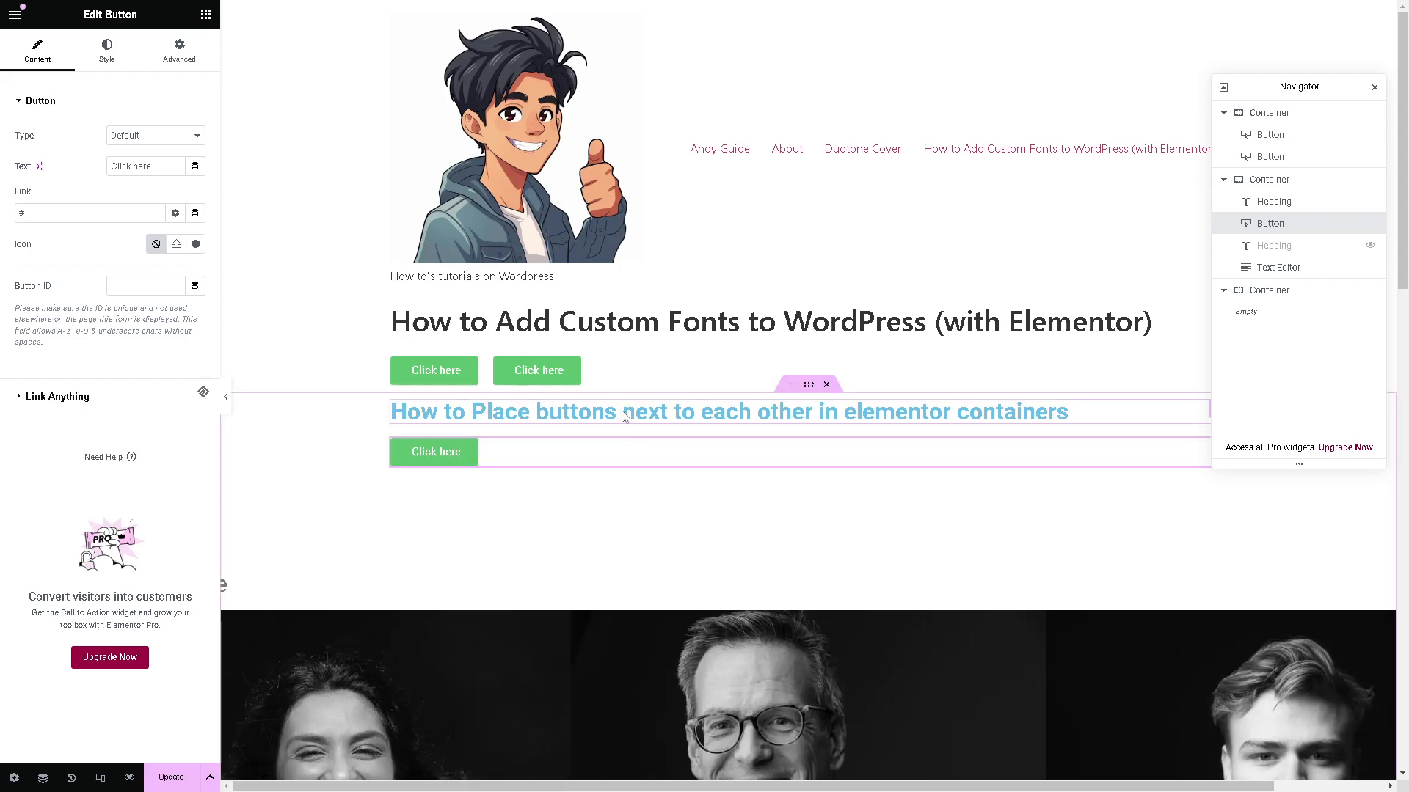
Step: Duplicate the button below the "How to Place buttons next to each other" heading and try to place the copy beside the original
right_click(431, 454)
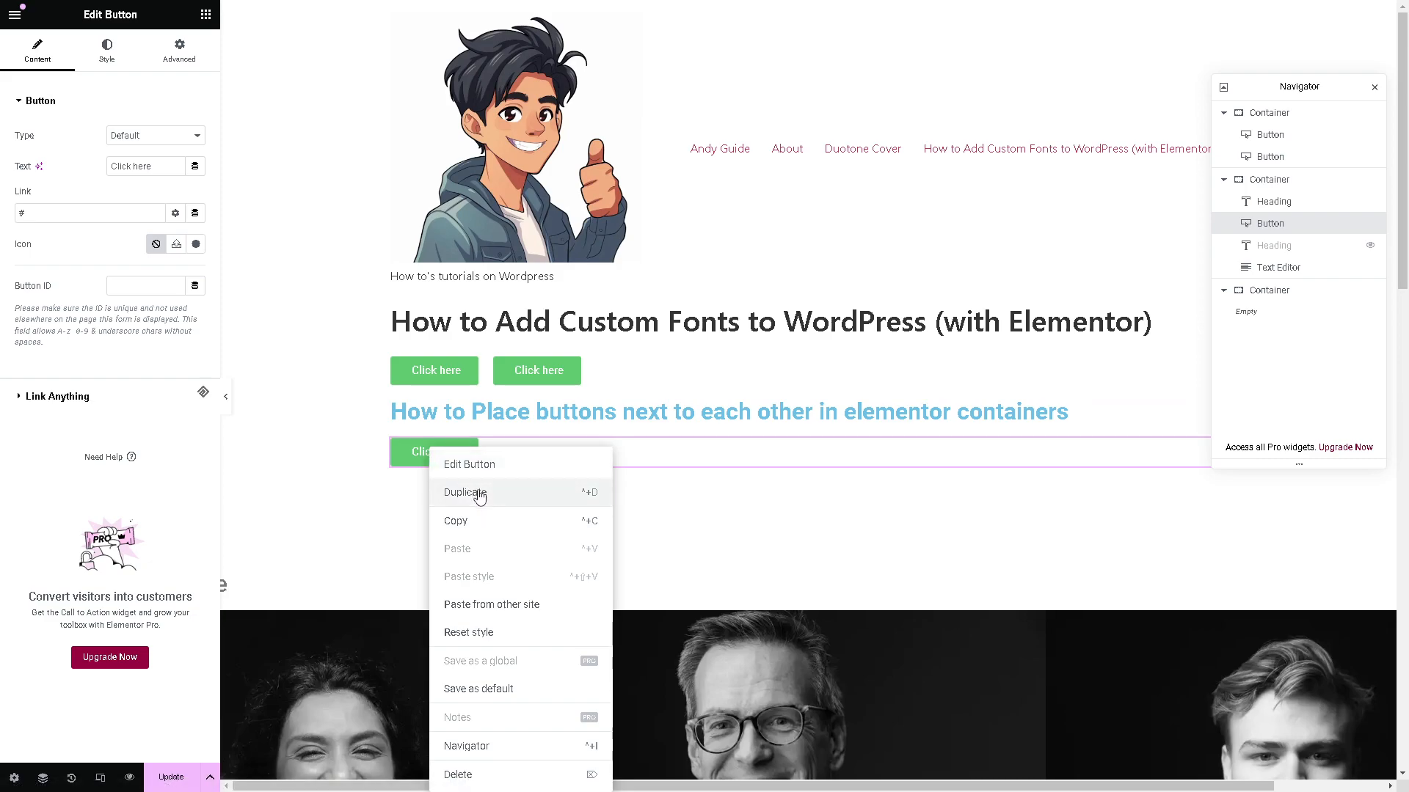
click(473, 492)
drag(447, 502, 514, 449)
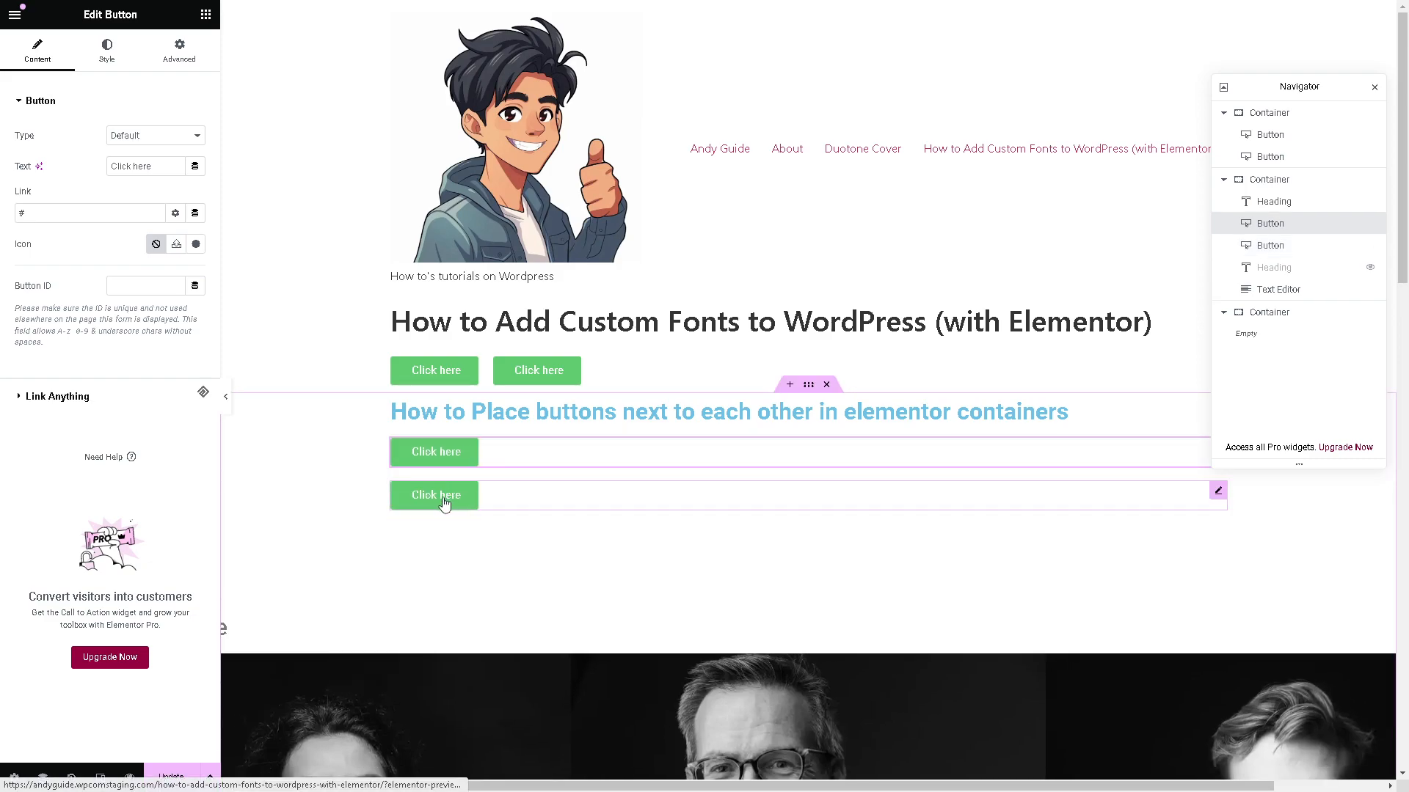
drag(448, 503, 506, 459)
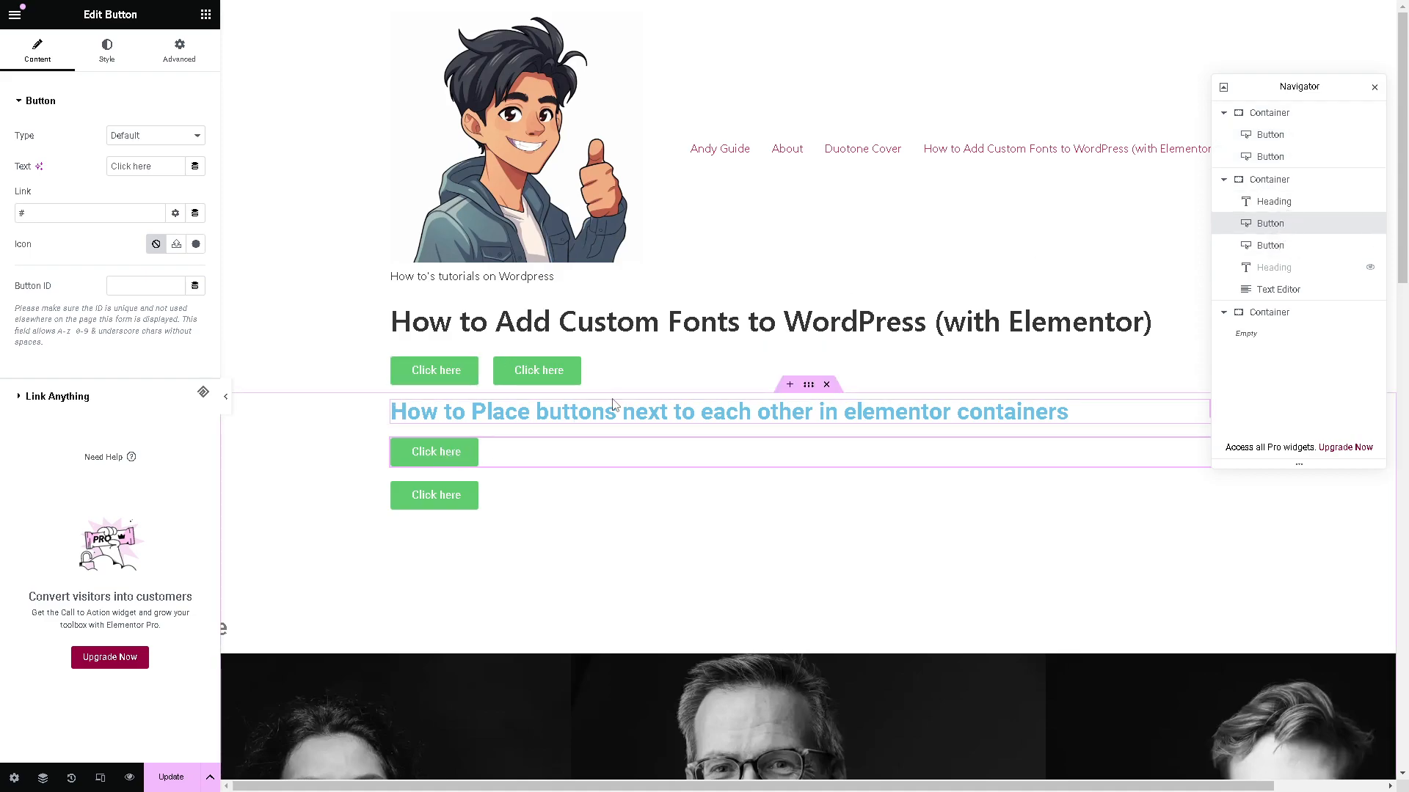
Step: Set the text size of the first button below the blue heading to 38 px and increase its line height
click(108, 57)
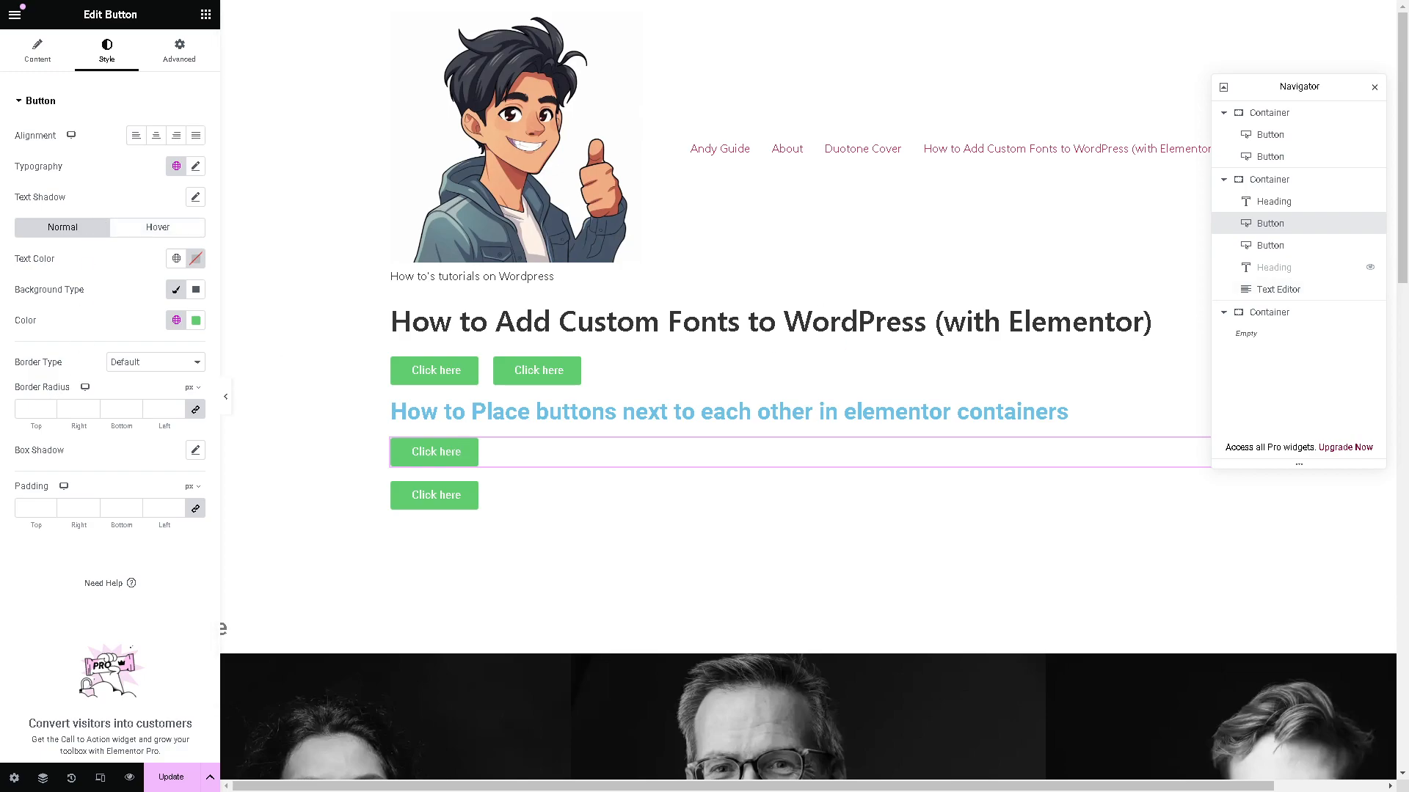
click(436, 496)
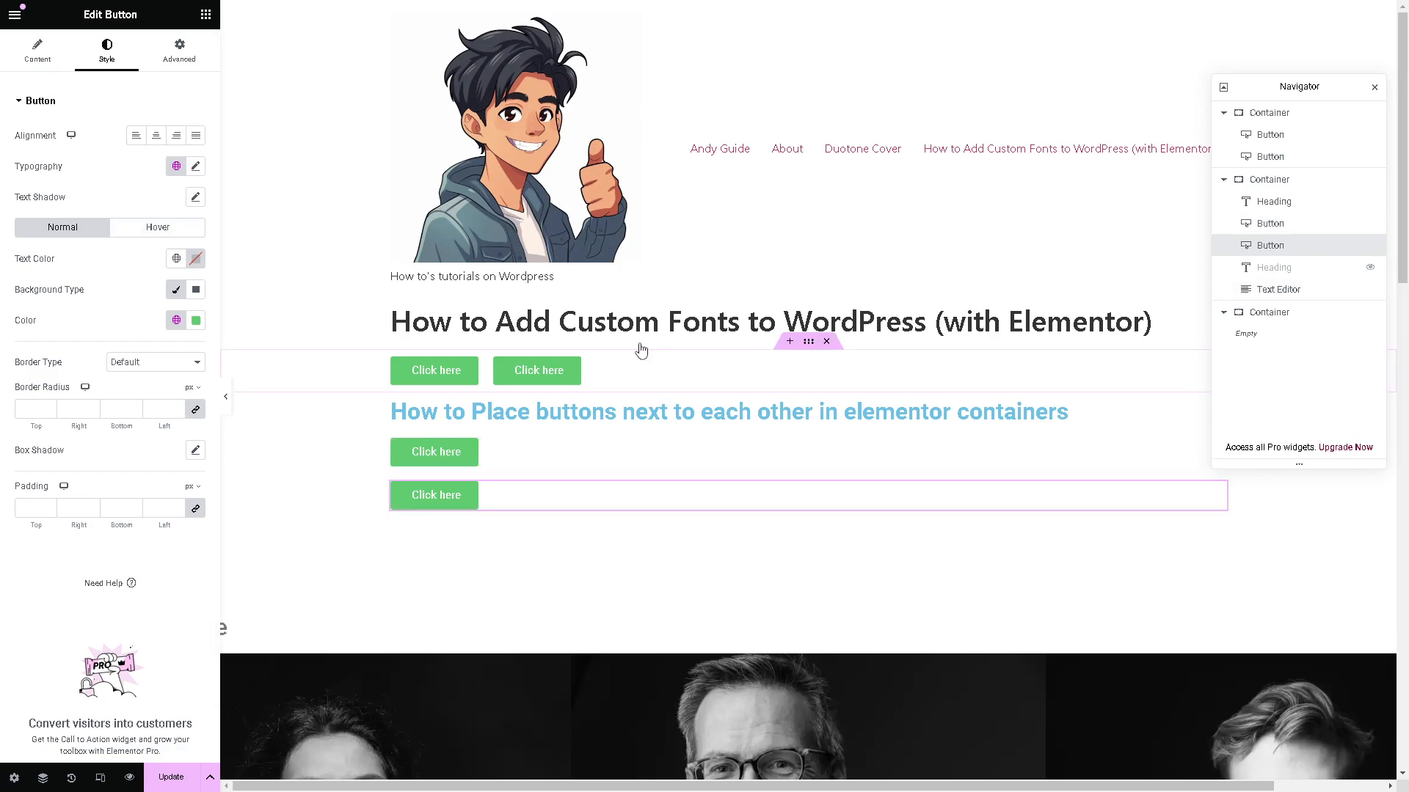
click(433, 460)
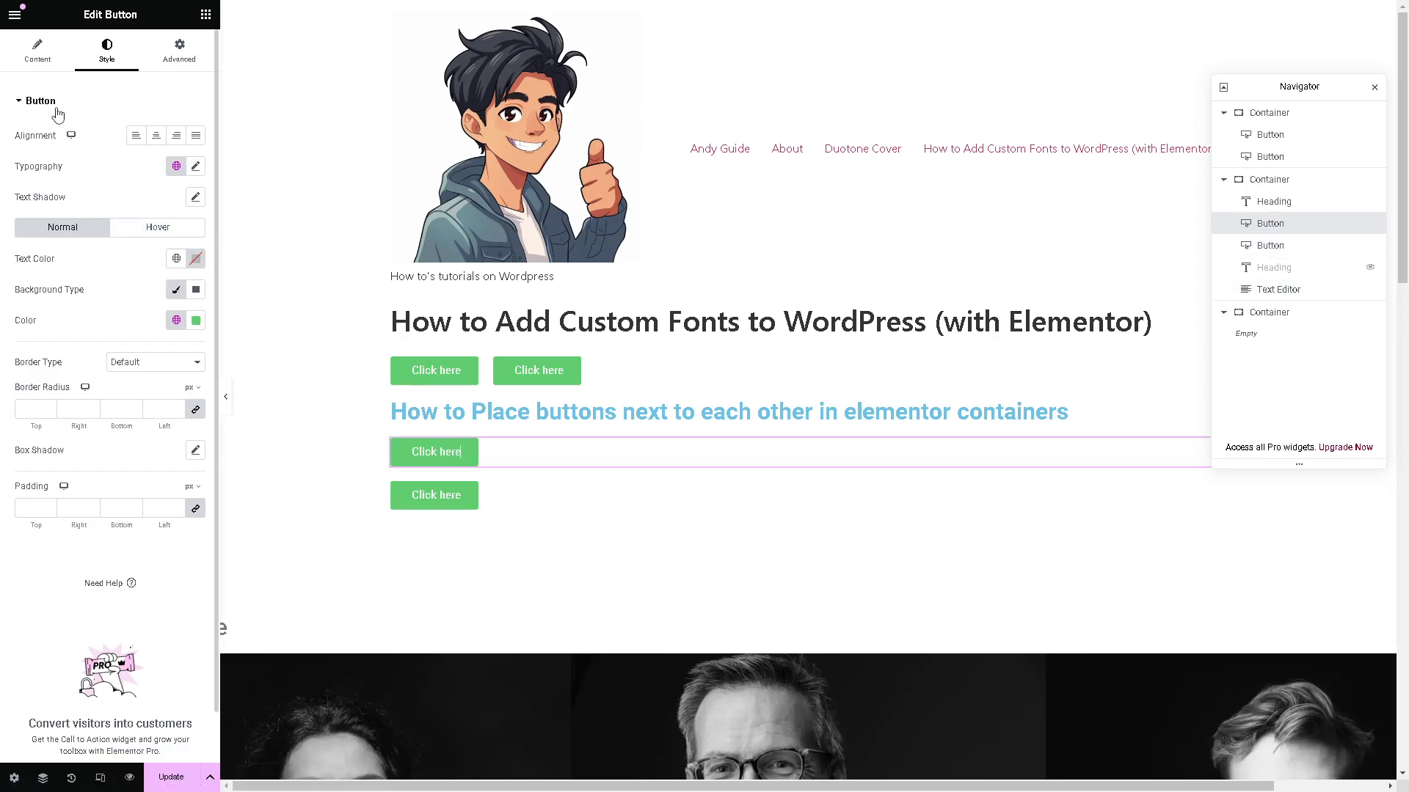
click(196, 167)
click(57, 282)
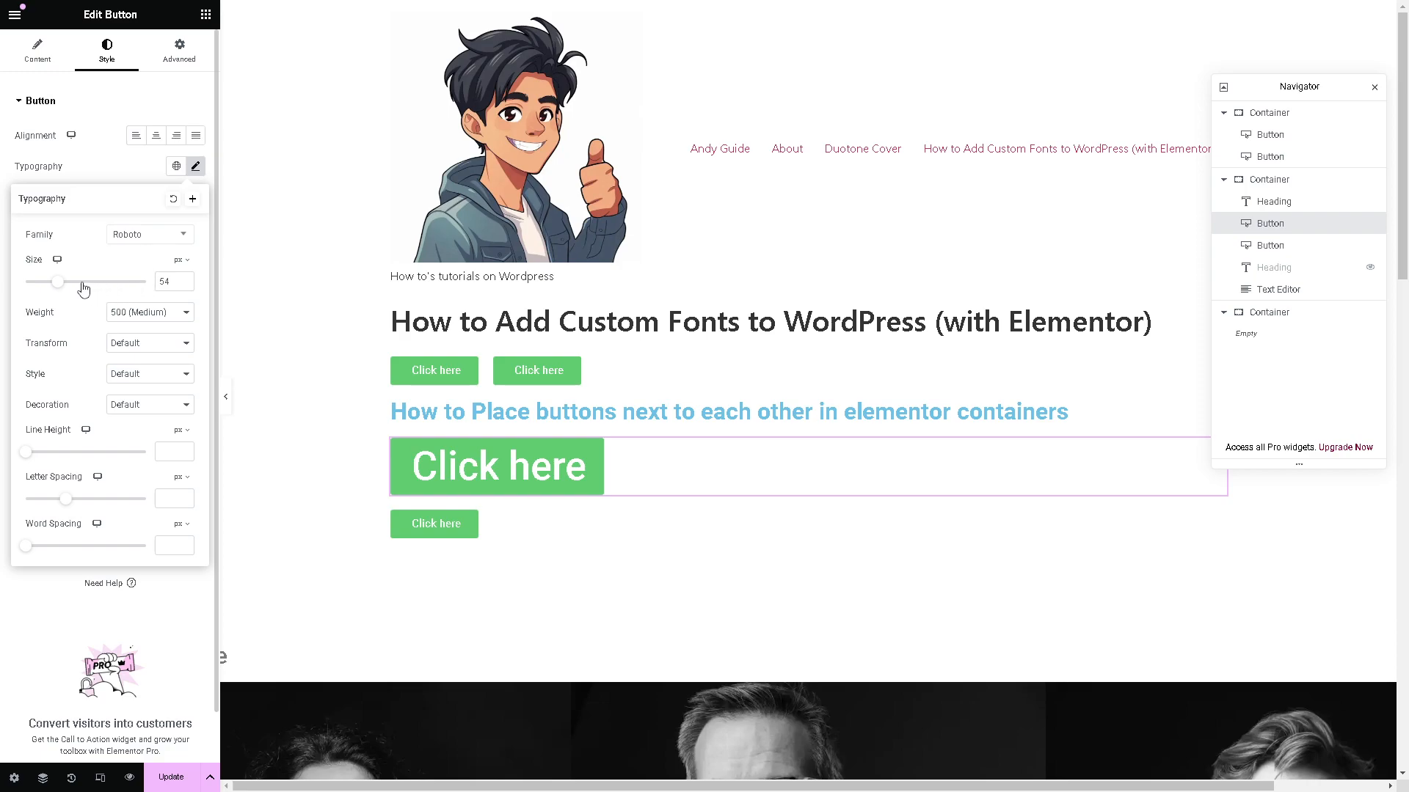
drag(61, 288, 20, 282)
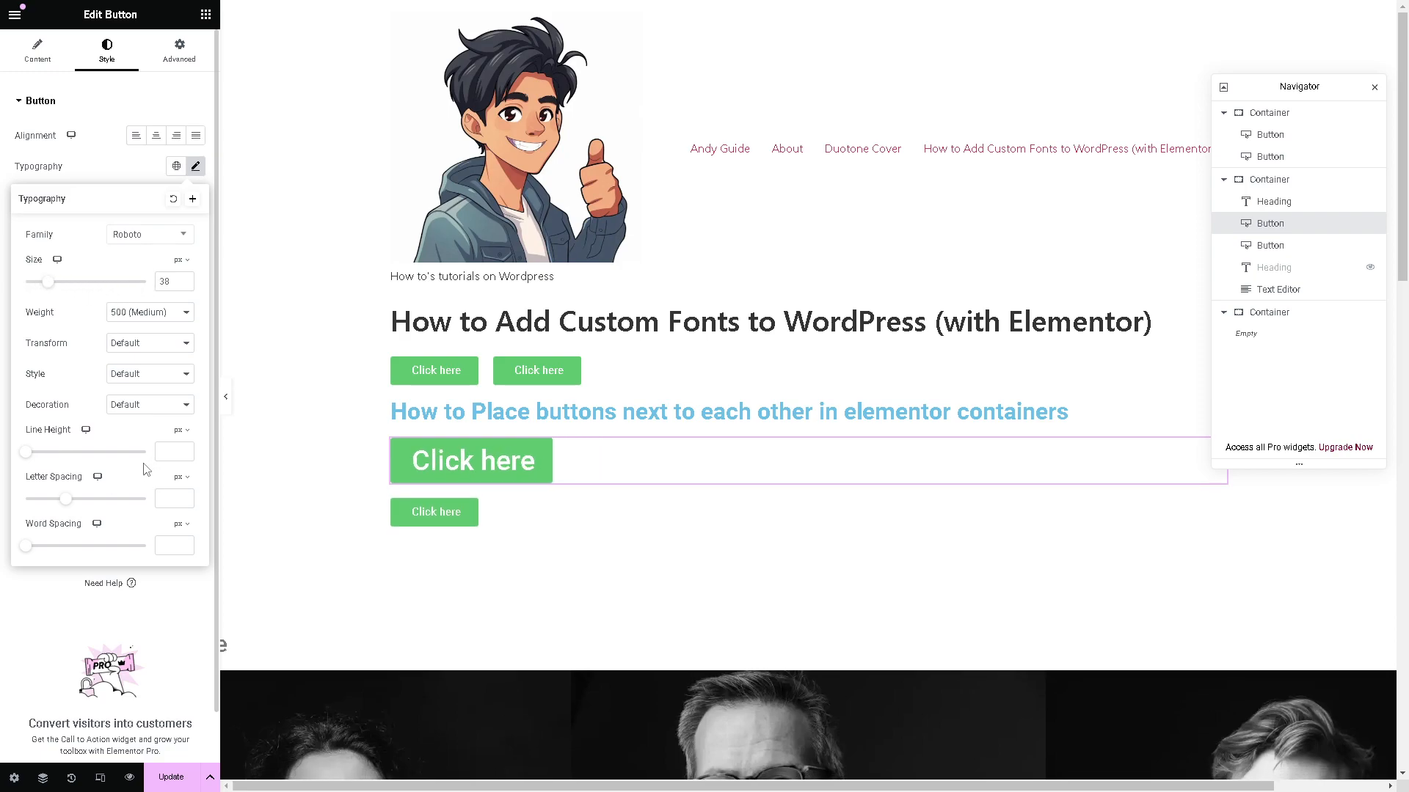
mouse_move(31, 460)
mouse_down()
mouse_move(72, 452)
mouse_move(55, 448)
mouse_up()
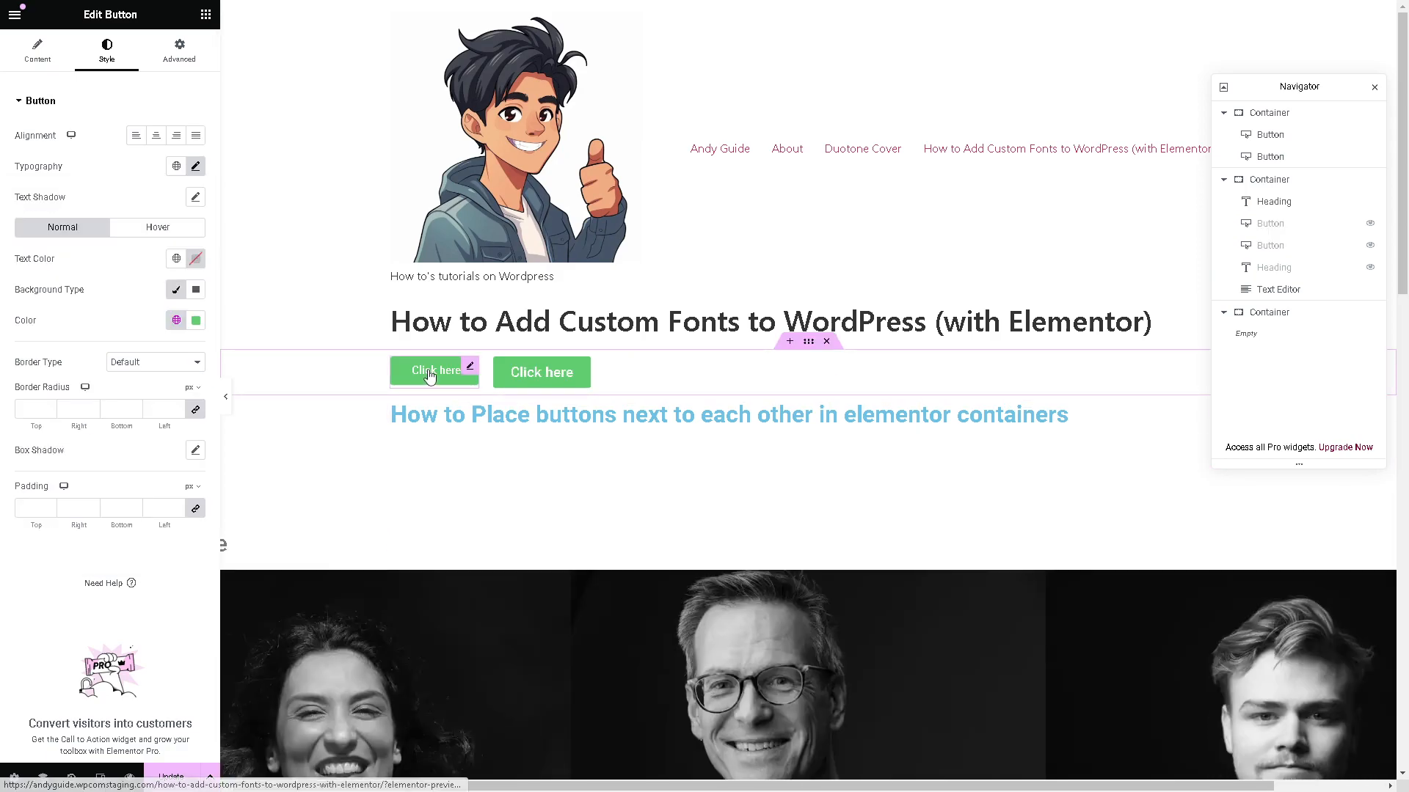
Step: Set the text size of the left button in the first container to 59 px
click(430, 374)
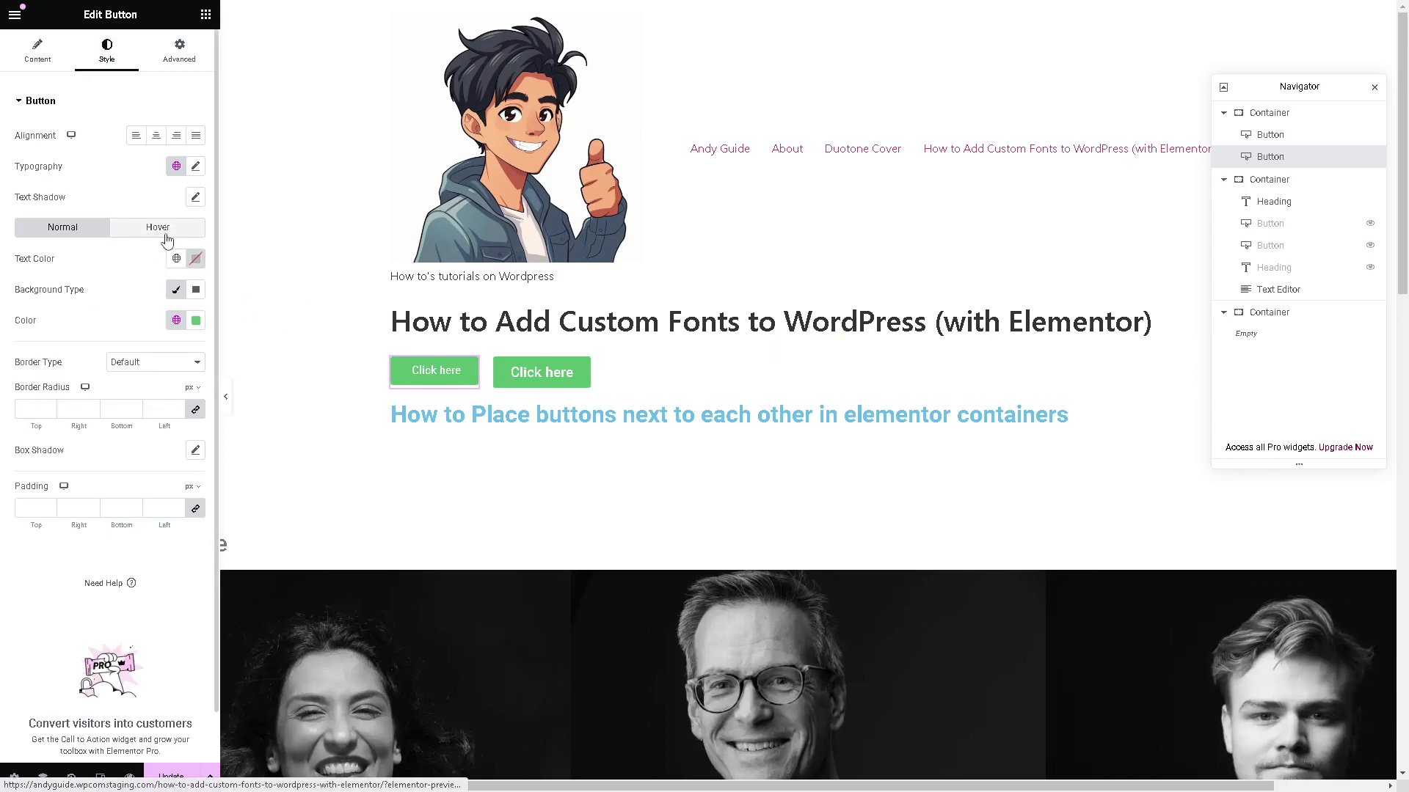
click(196, 167)
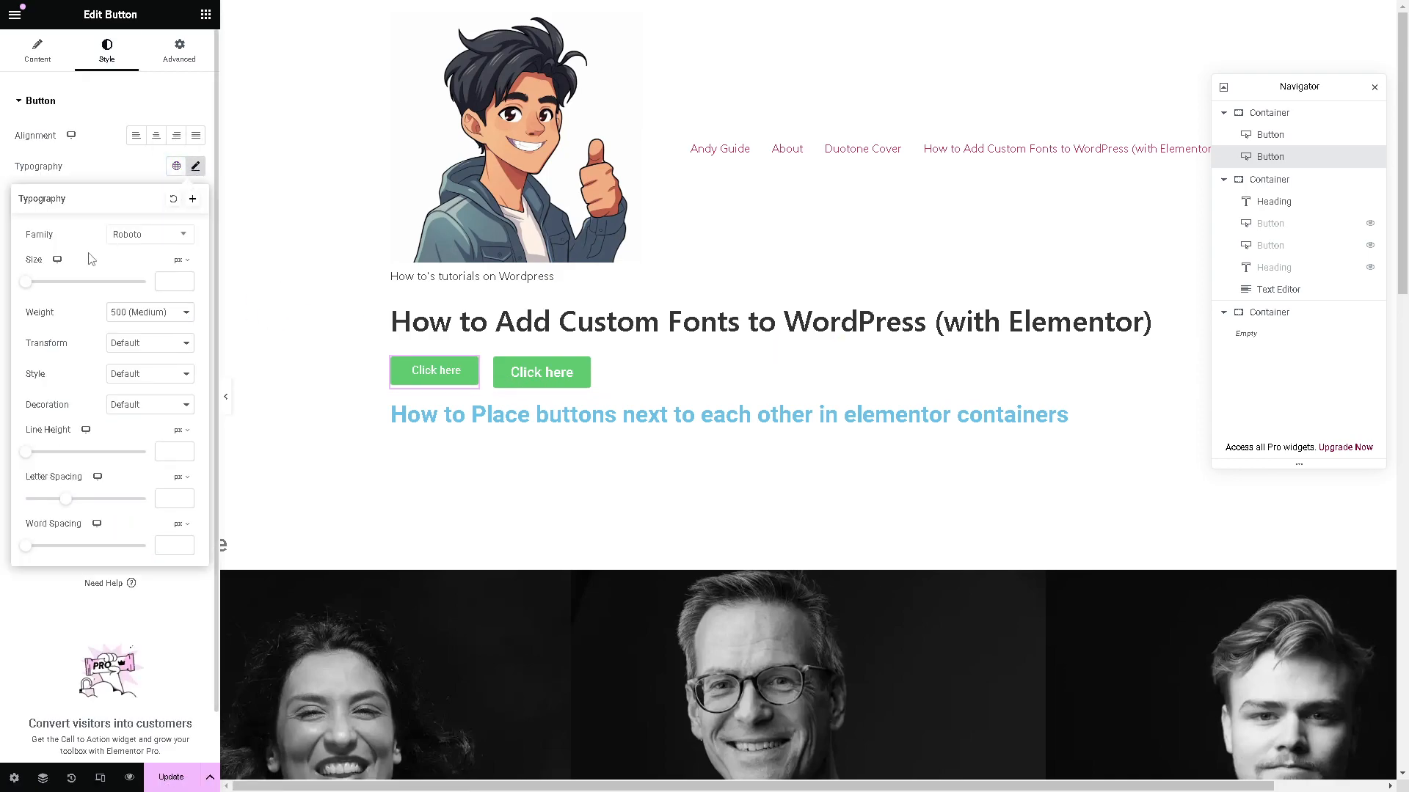
drag(63, 286, 68, 290)
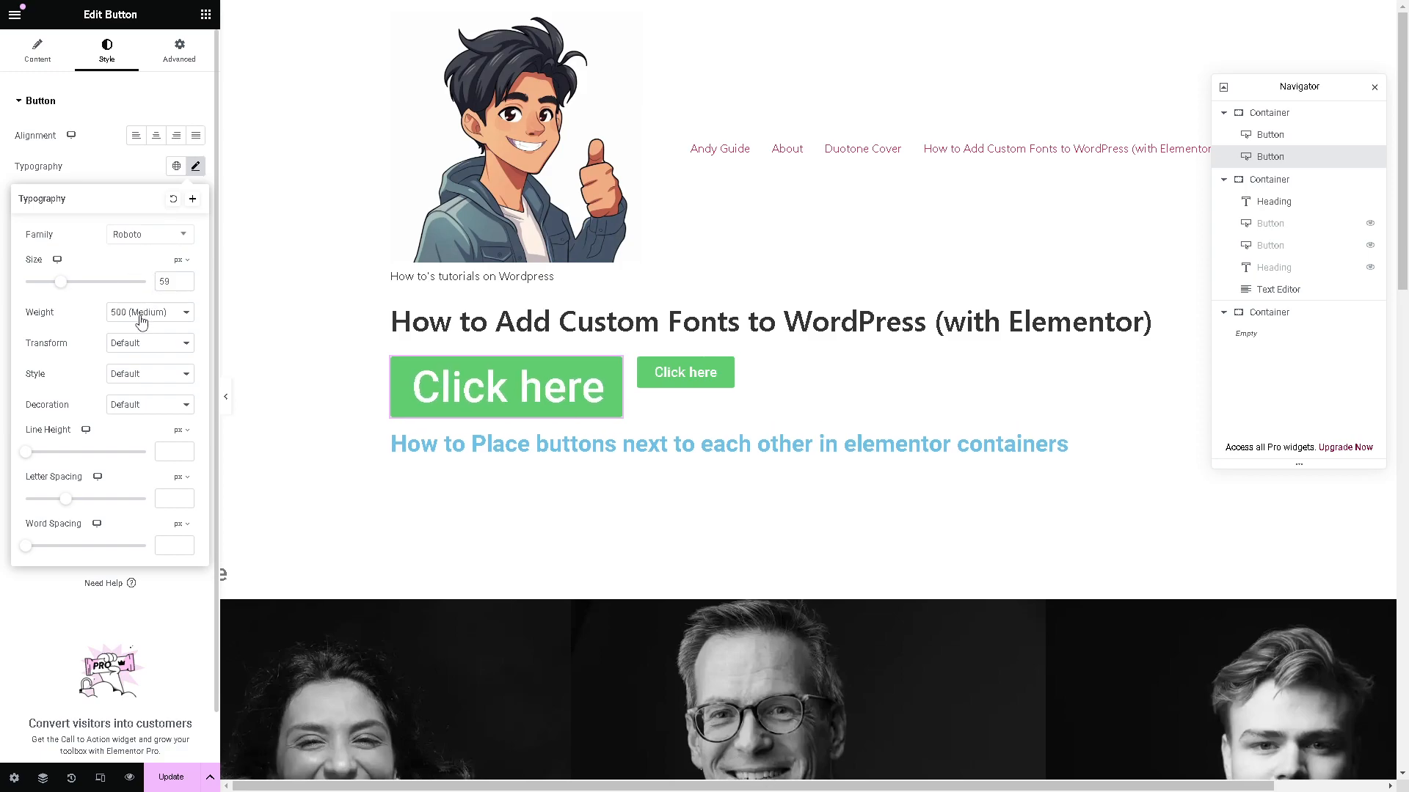
Step: Change the enlarged button's font family to Sarala
click(187, 236)
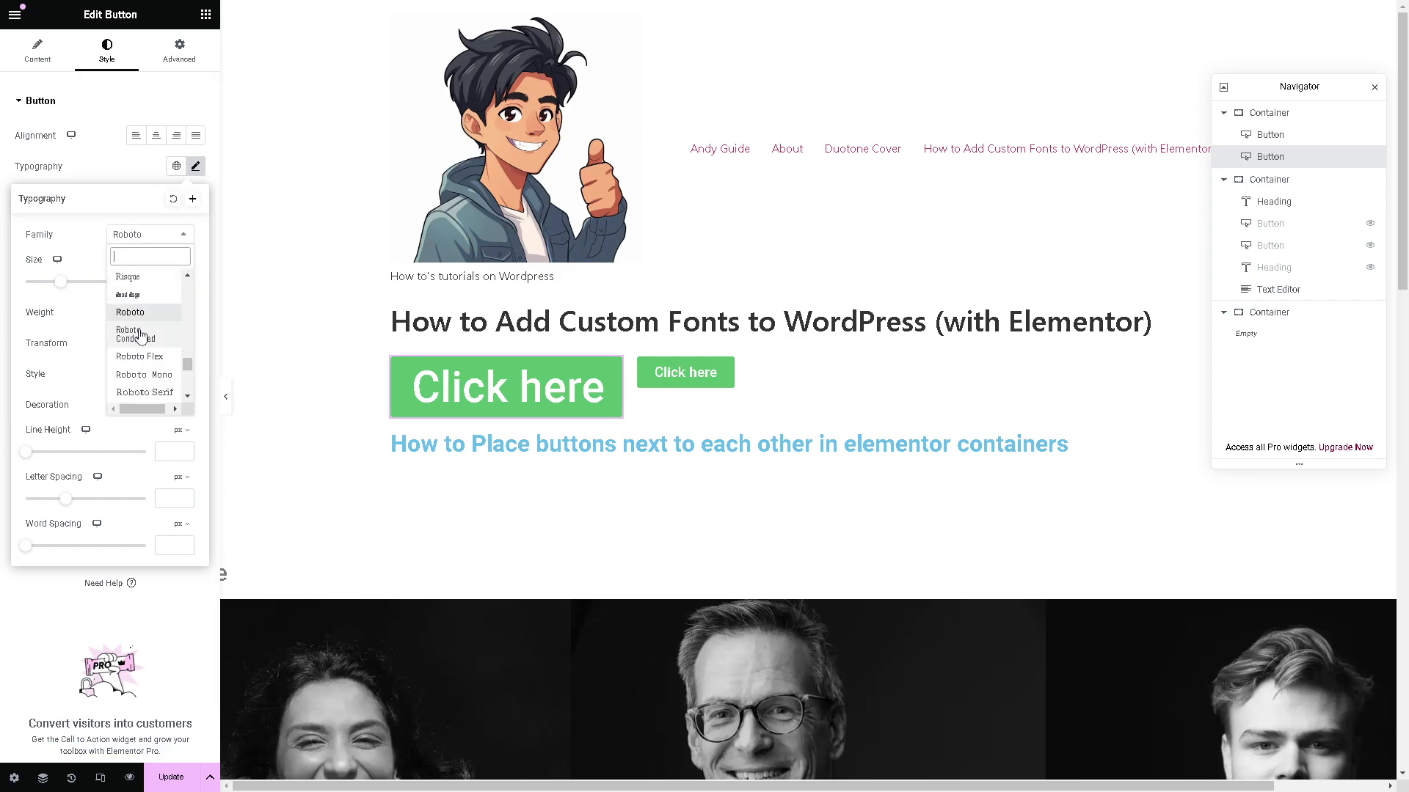
scroll(145, 334, down, 3)
scroll(150, 357, down, 6)
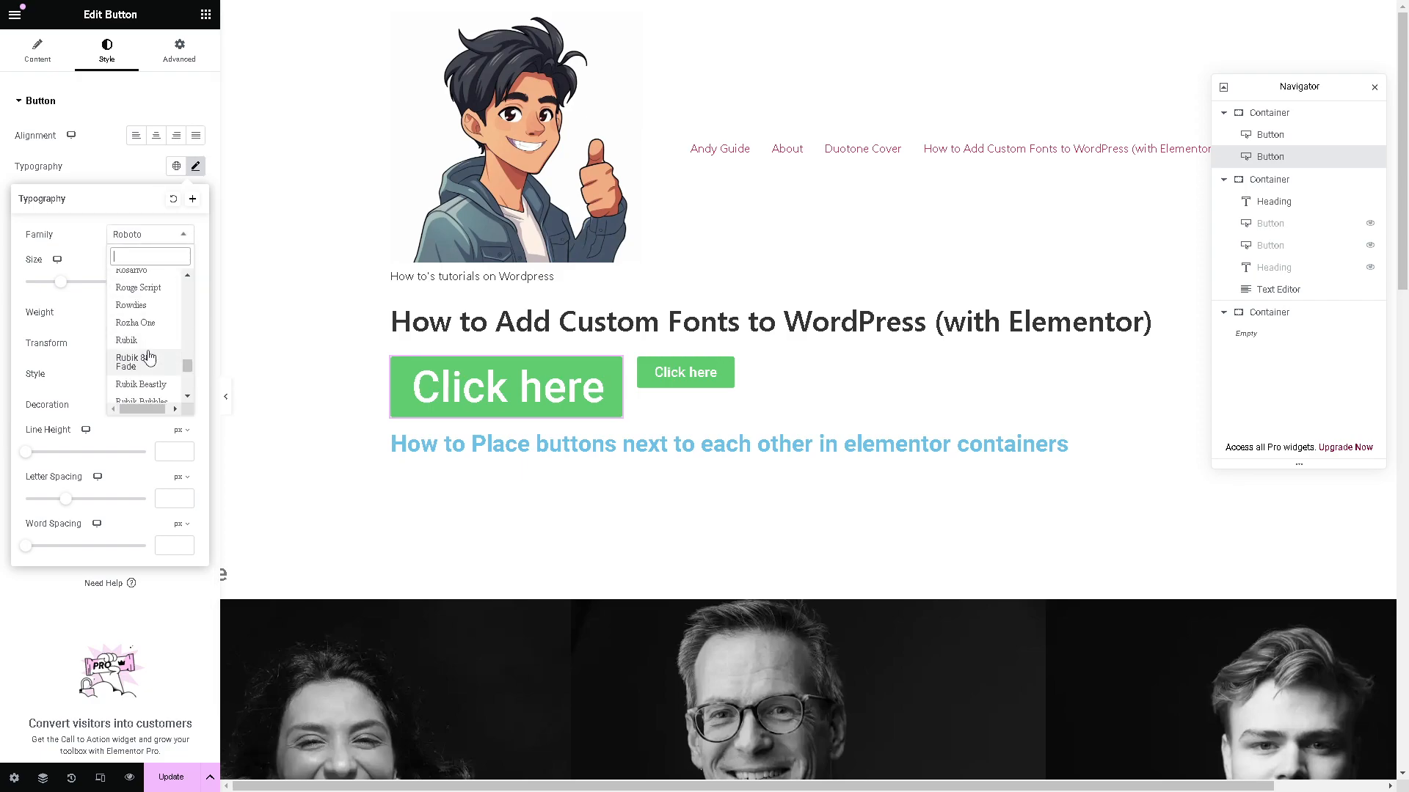
scroll(149, 357, down, 5)
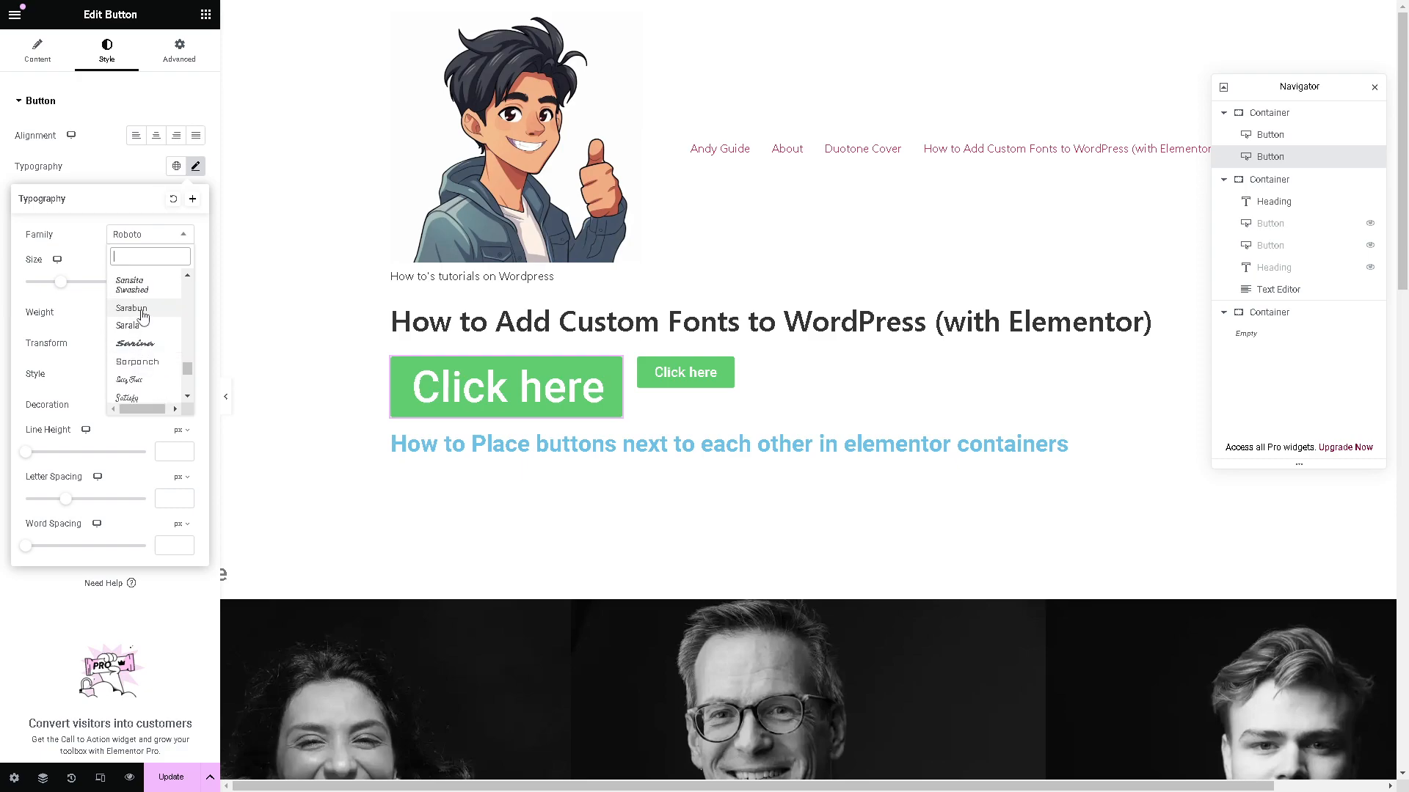
scroll(145, 323, up, 2)
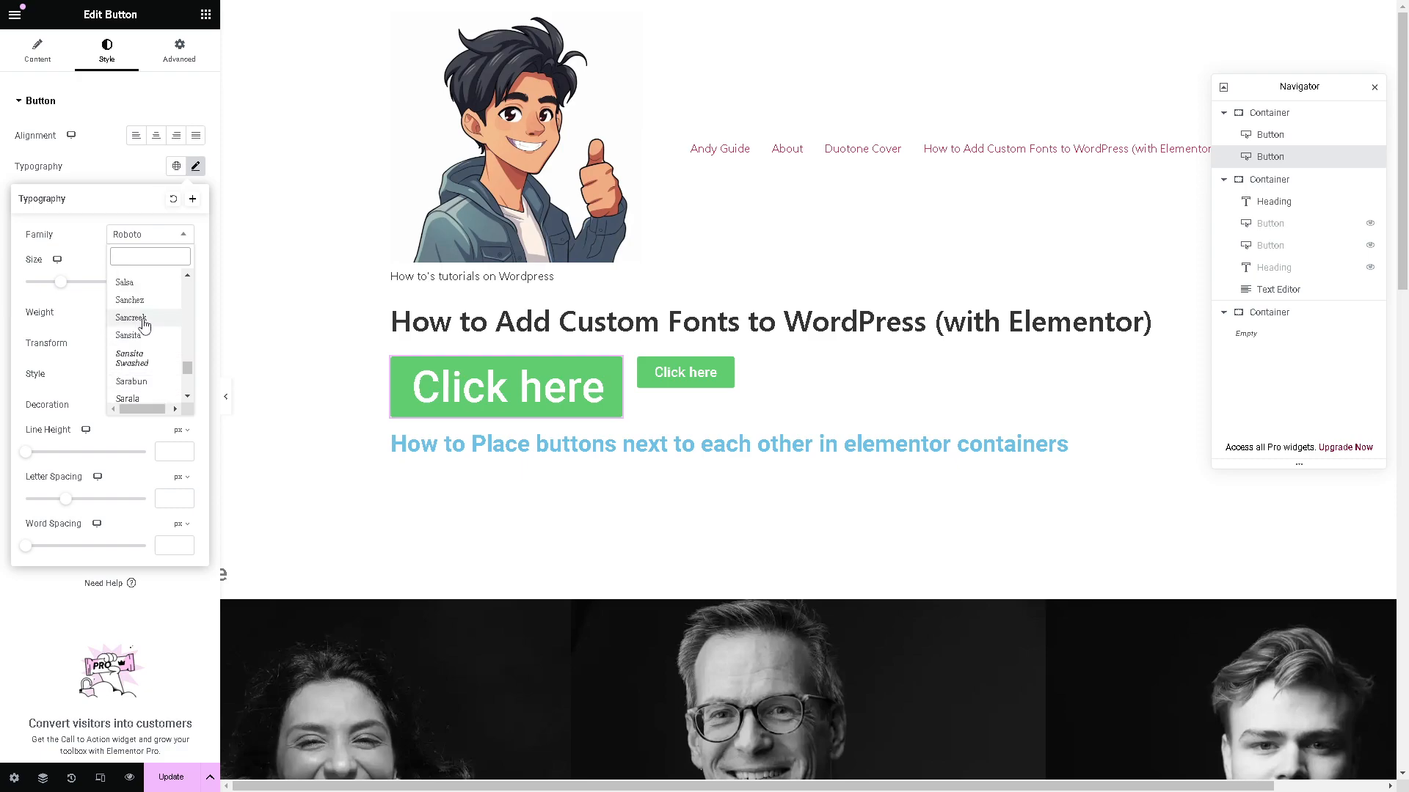
scroll(144, 340, up, 1)
scroll(144, 340, down, 1)
scroll(144, 367, down, 1)
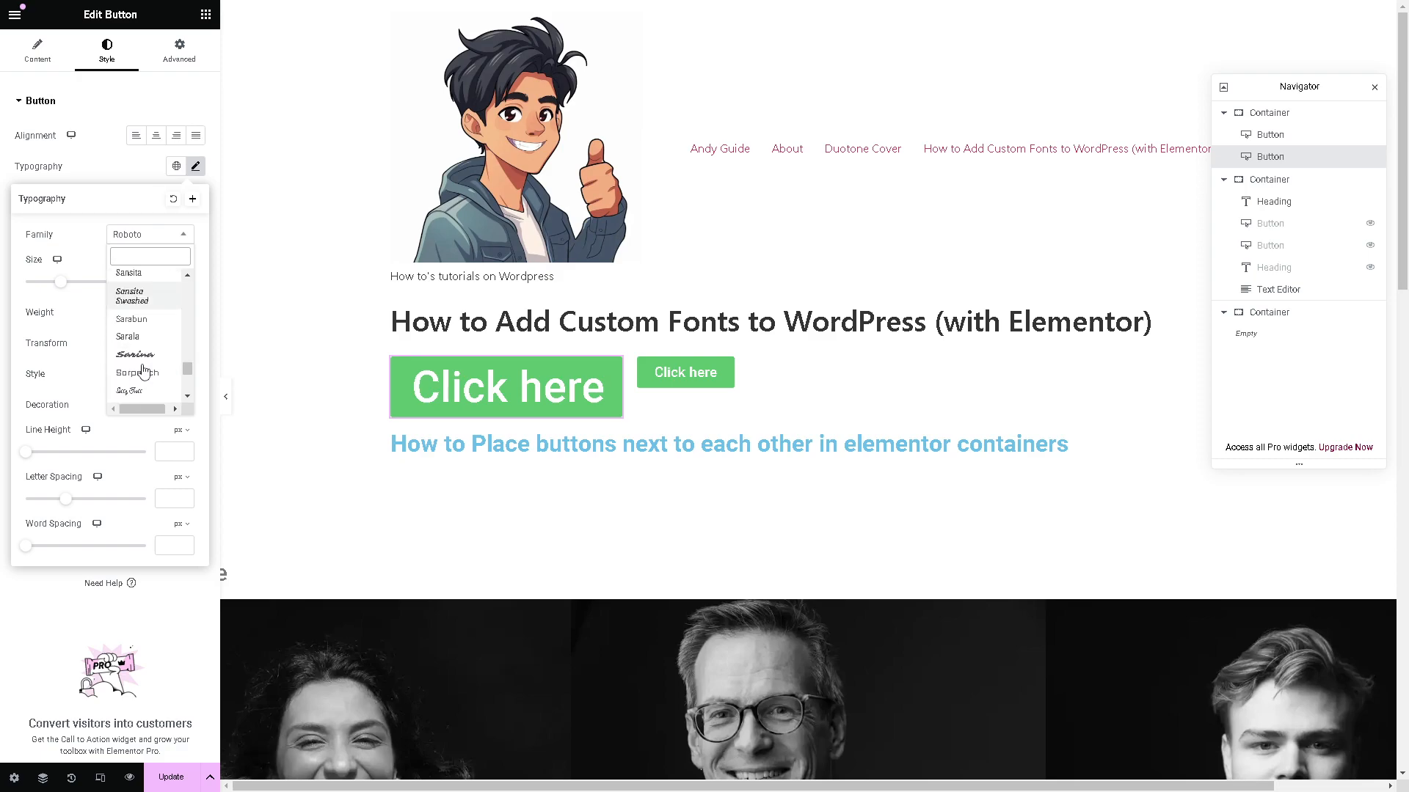
click(139, 345)
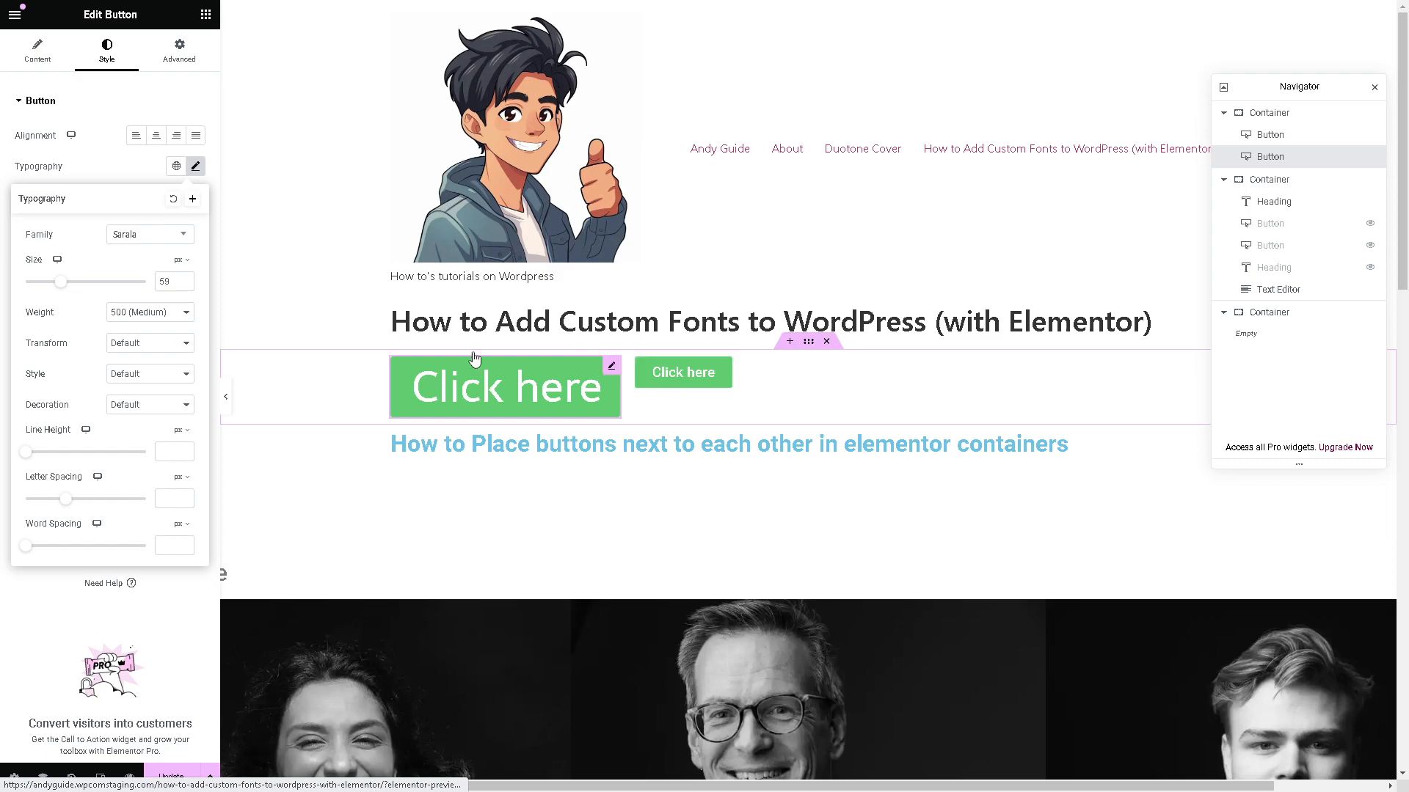
Step: Set the enlarged button's line height to 74 px, letter spacing to 7.9 px and word spacing to 0
drag(29, 456, 114, 452)
drag(66, 501, 130, 501)
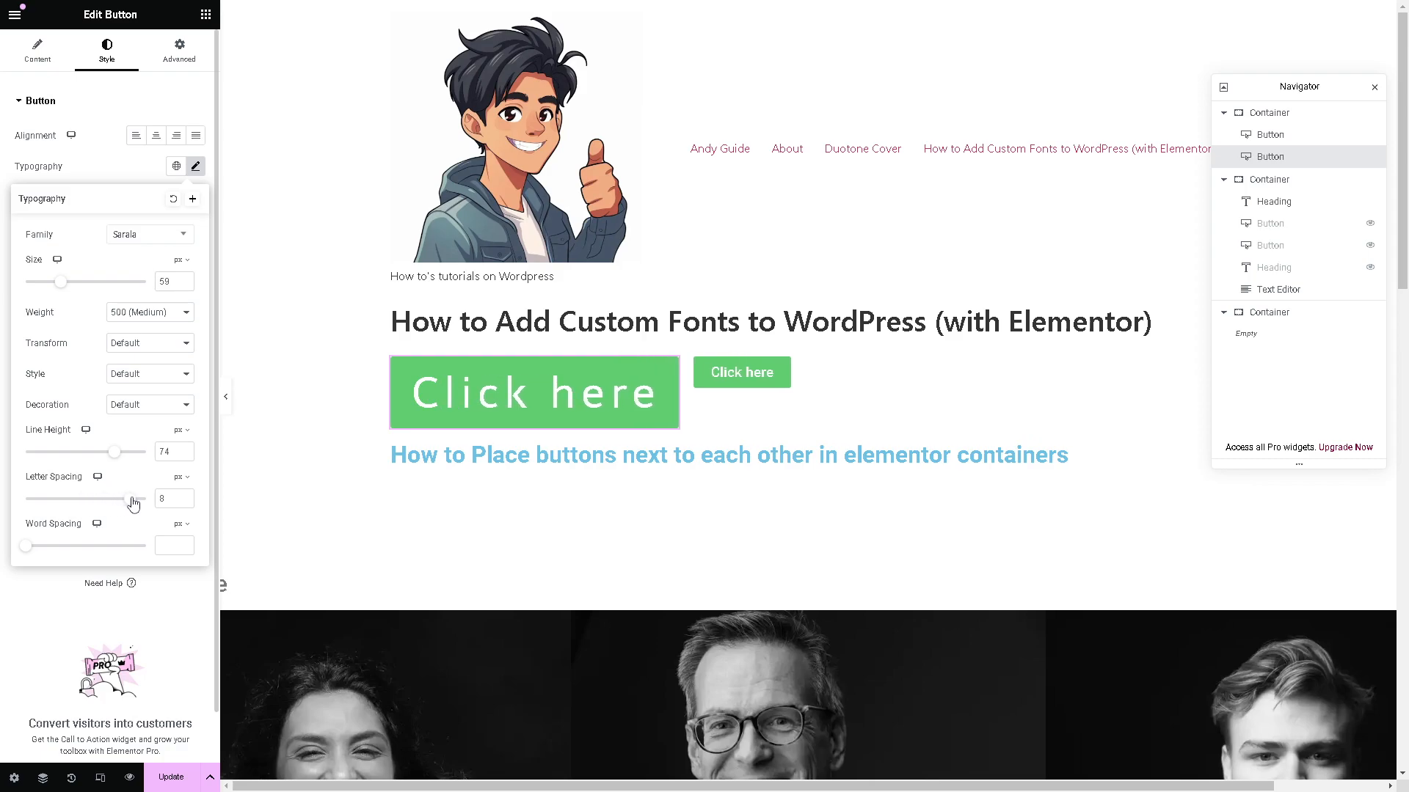
mouse_move(25, 549)
mouse_down()
mouse_move(86, 551)
mouse_move(13, 548)
mouse_up()
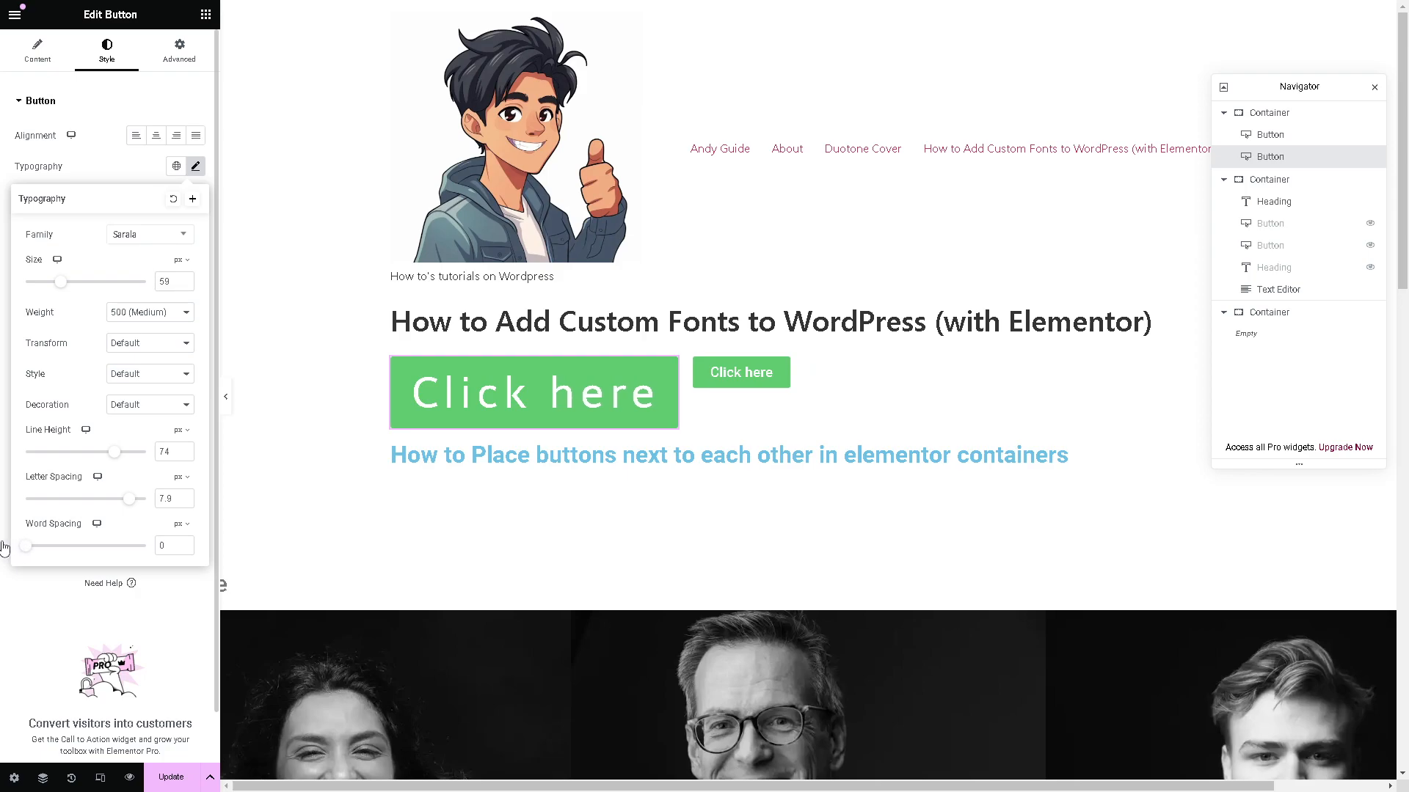
click(4, 548)
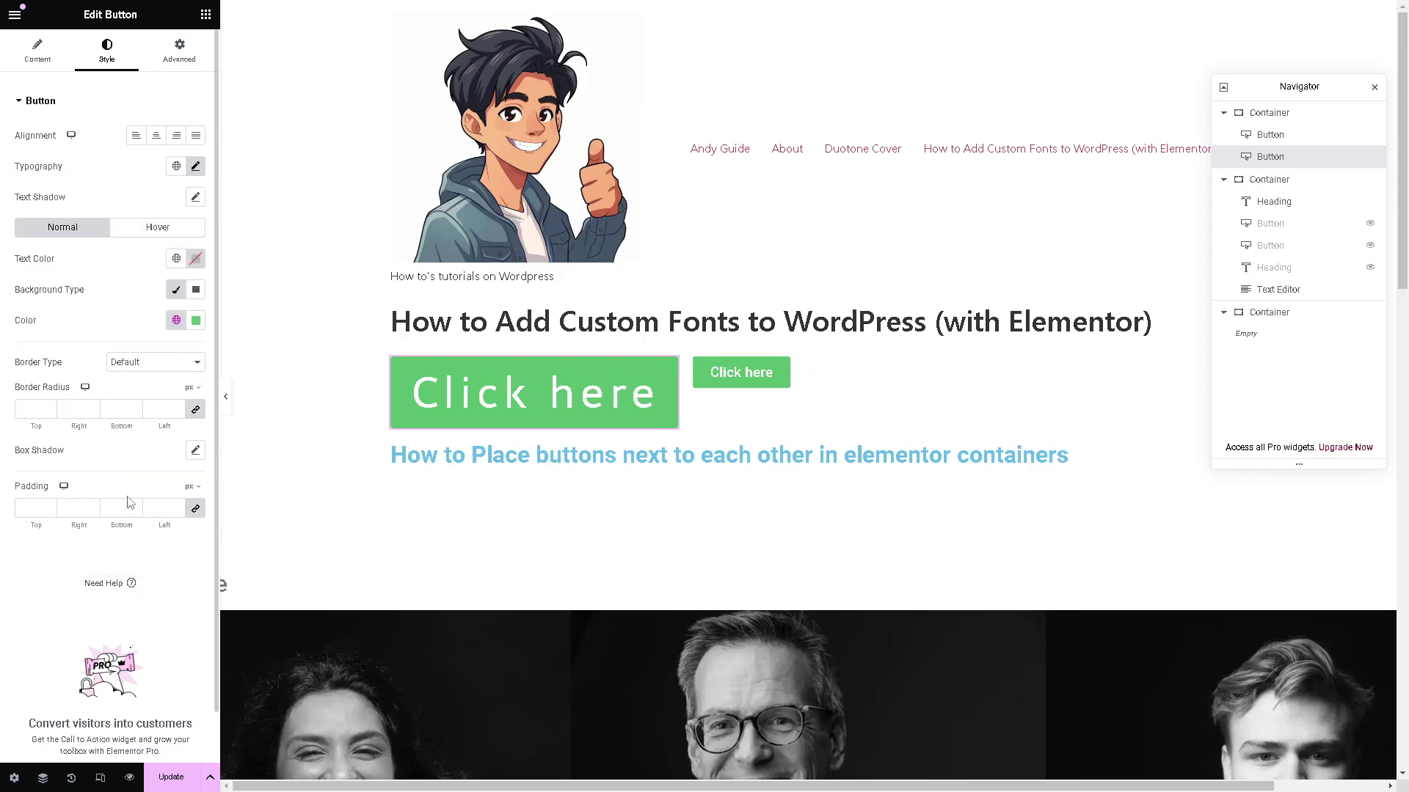
Step: Change the enlarged button's background color to the red #CE6161
click(196, 320)
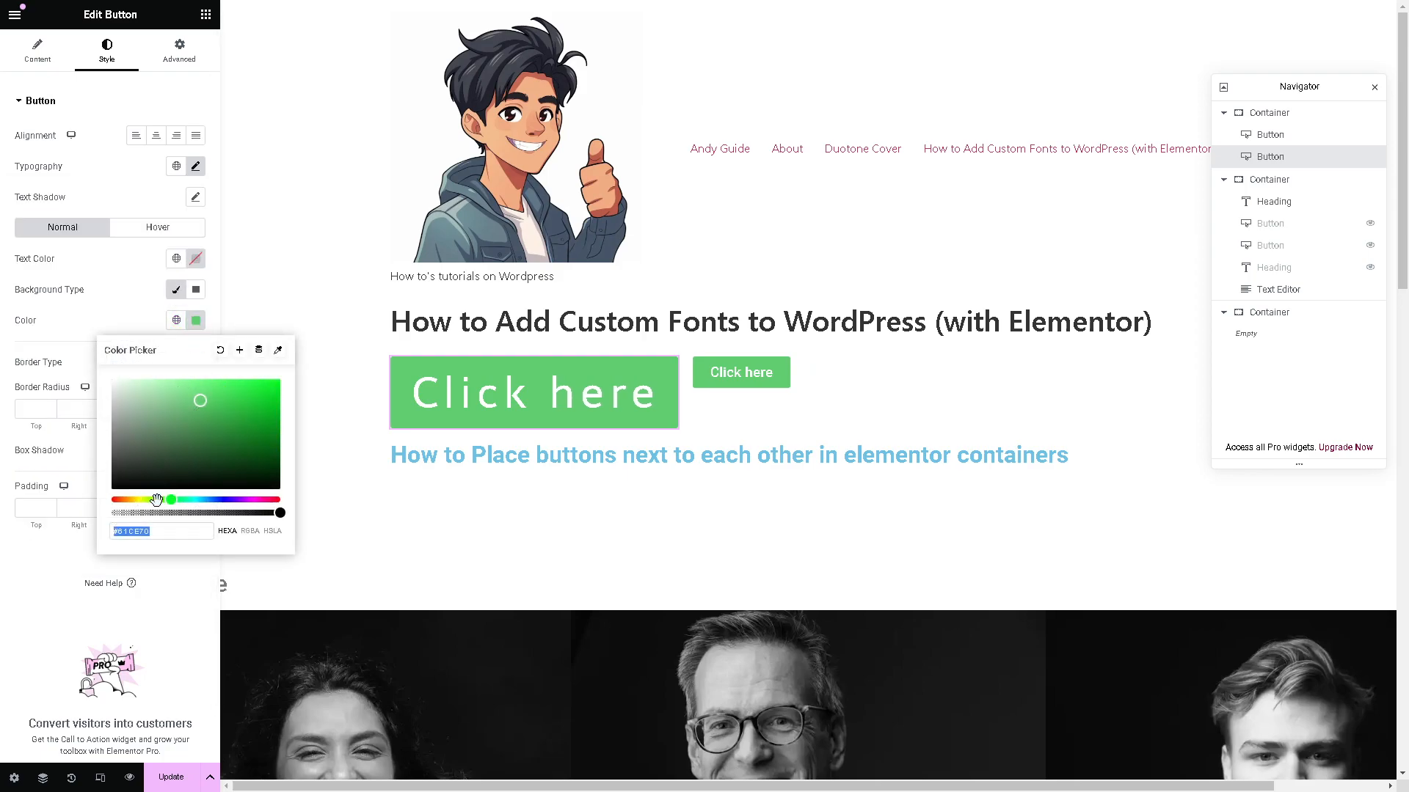
drag(224, 499, 281, 499)
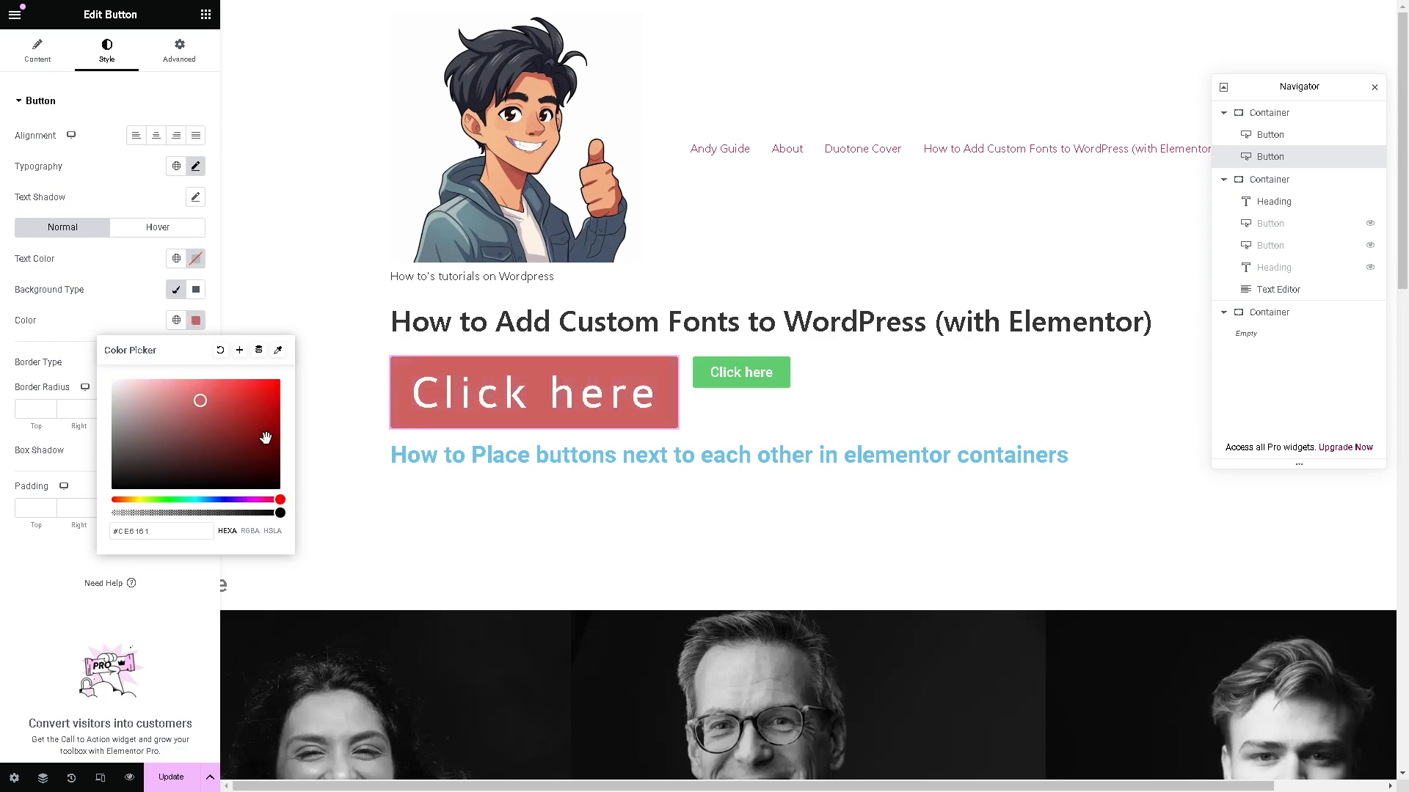
click(74, 356)
Step: Give the red button a Double border with a width of 20 px on all sides
click(158, 363)
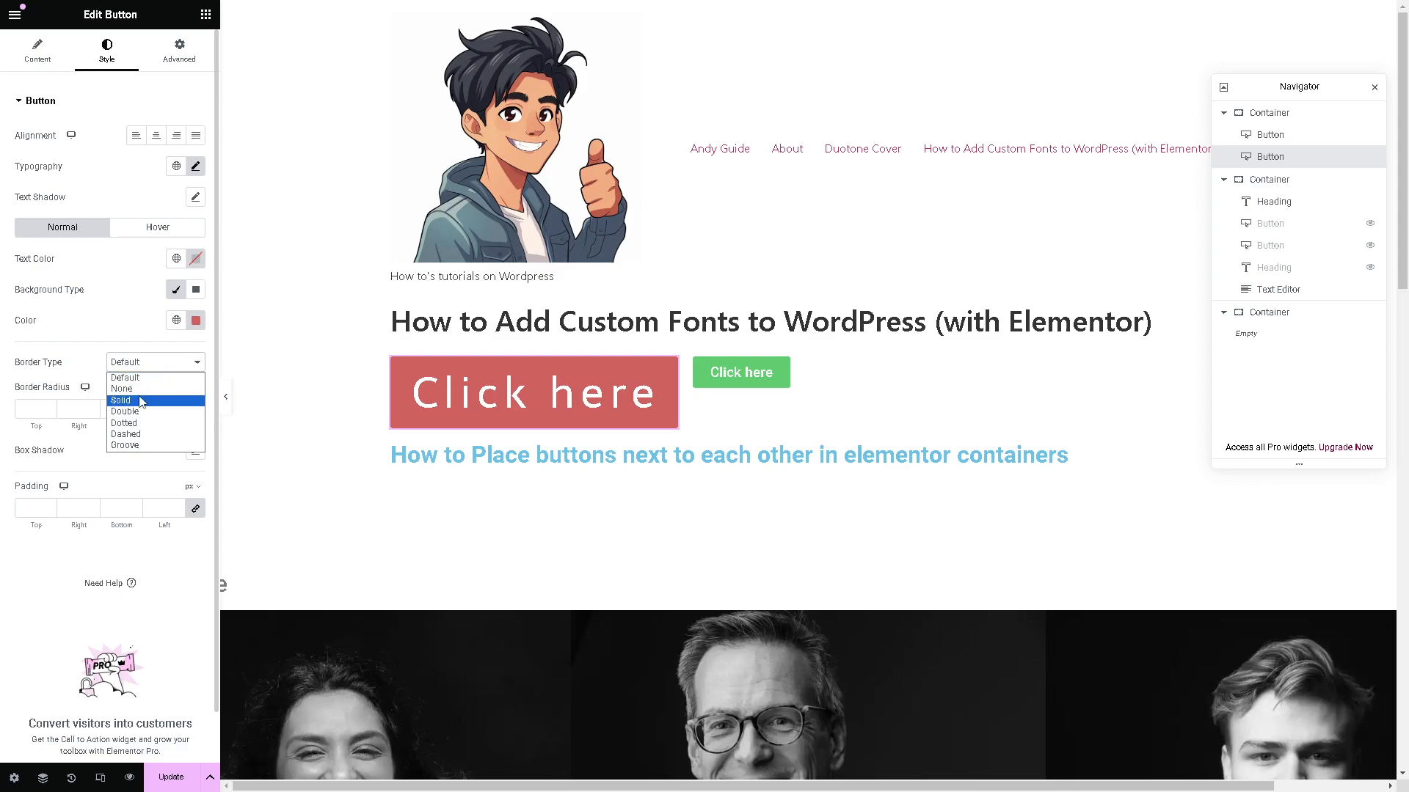
click(139, 399)
click(195, 365)
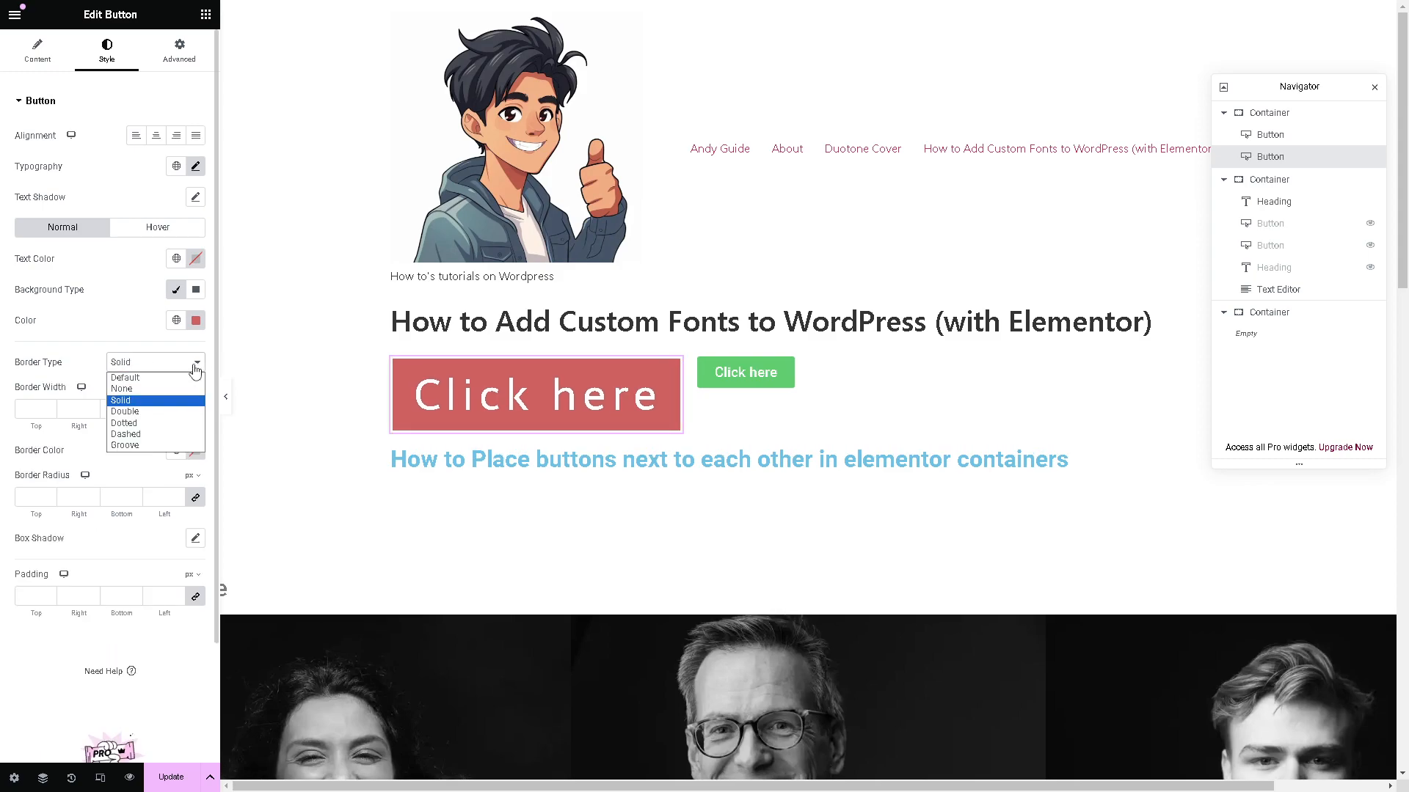
click(159, 420)
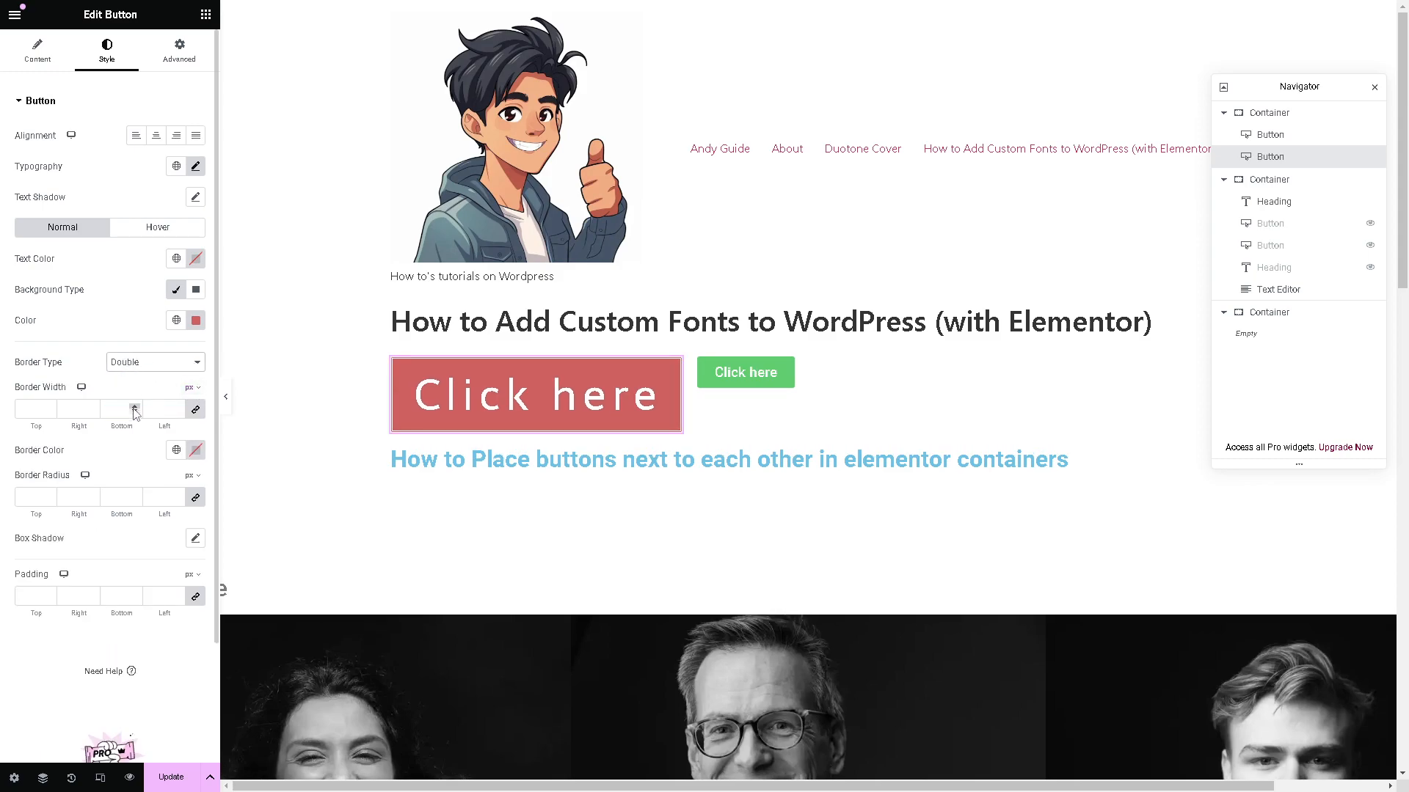
click(37, 409)
text(10)
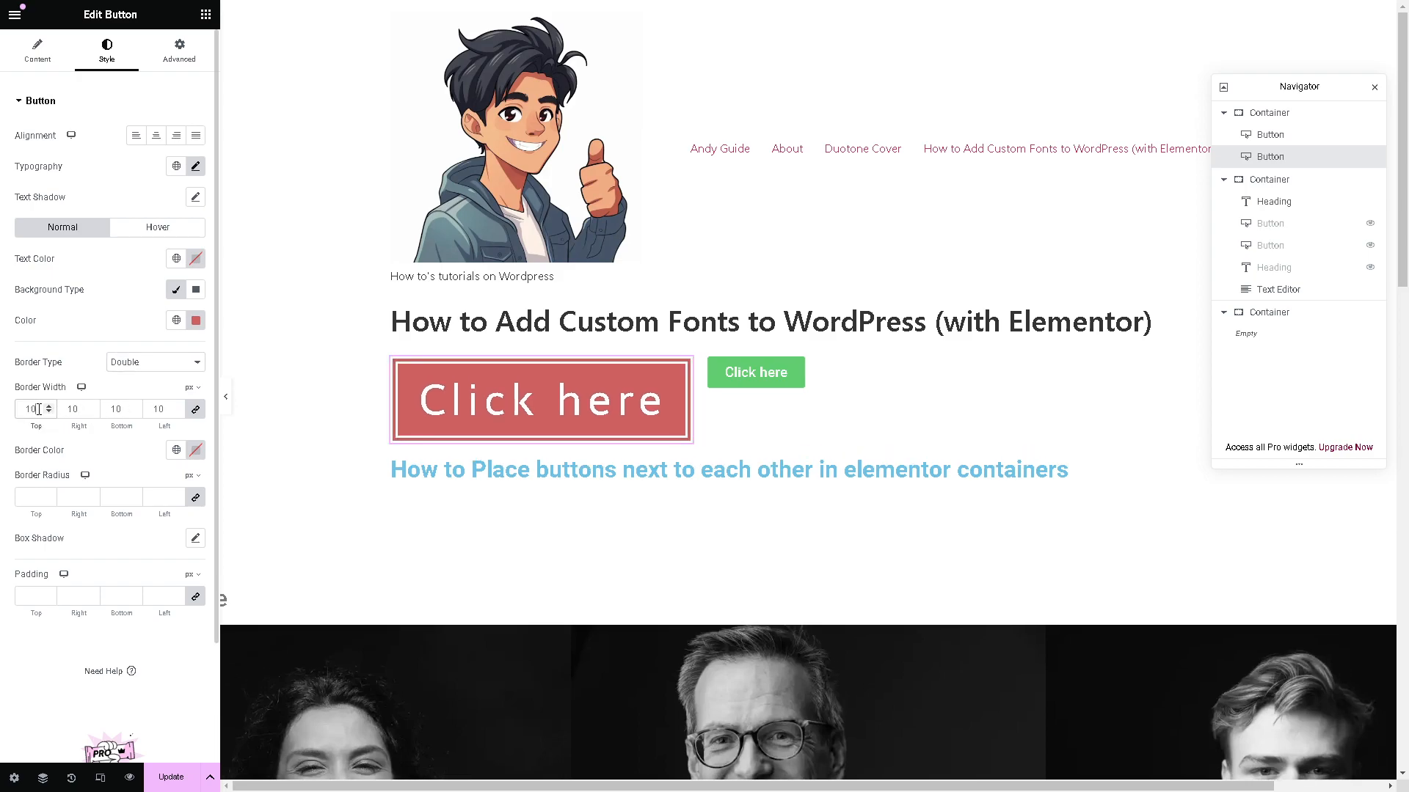
text(20)
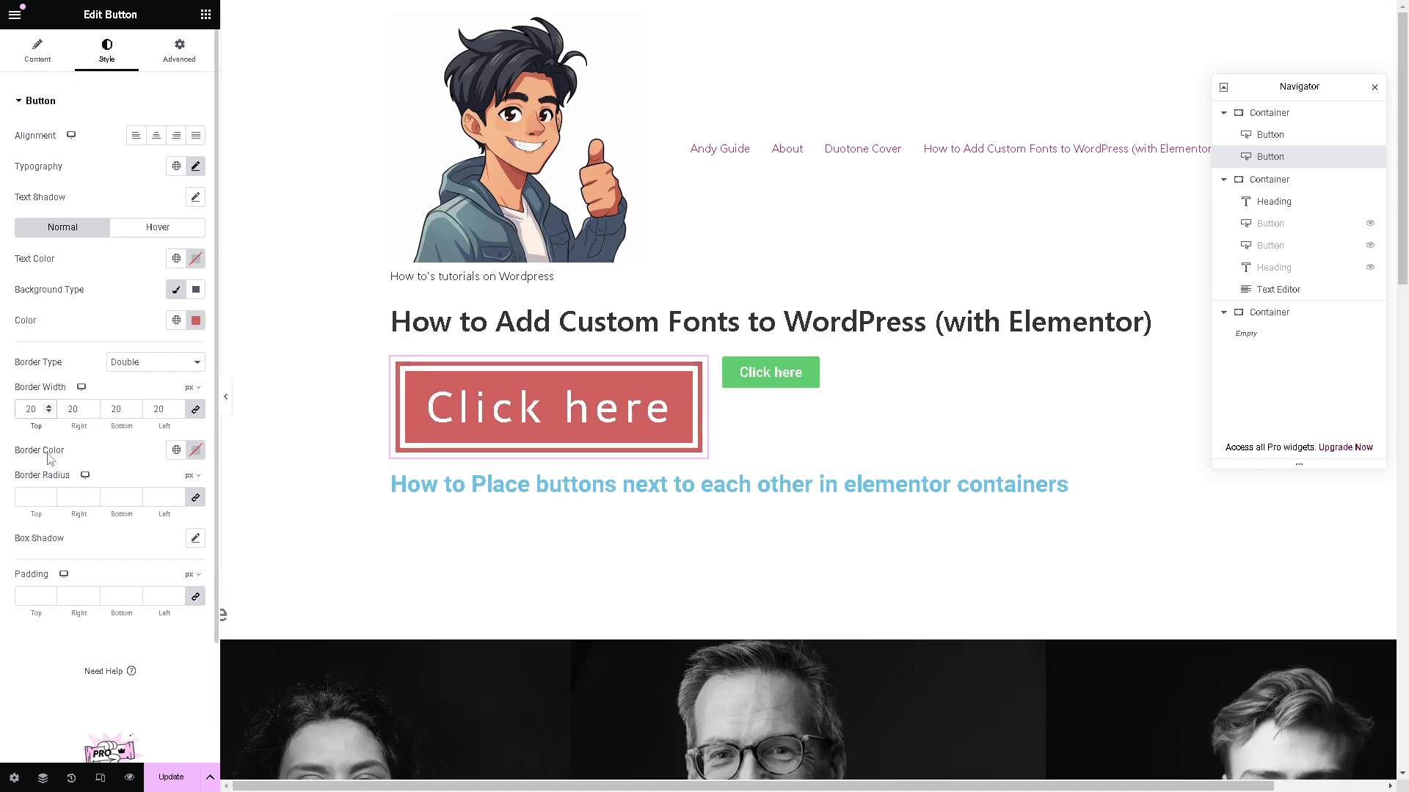
Step: Set the red button's border color to the yellow-green #CFFF00
click(196, 451)
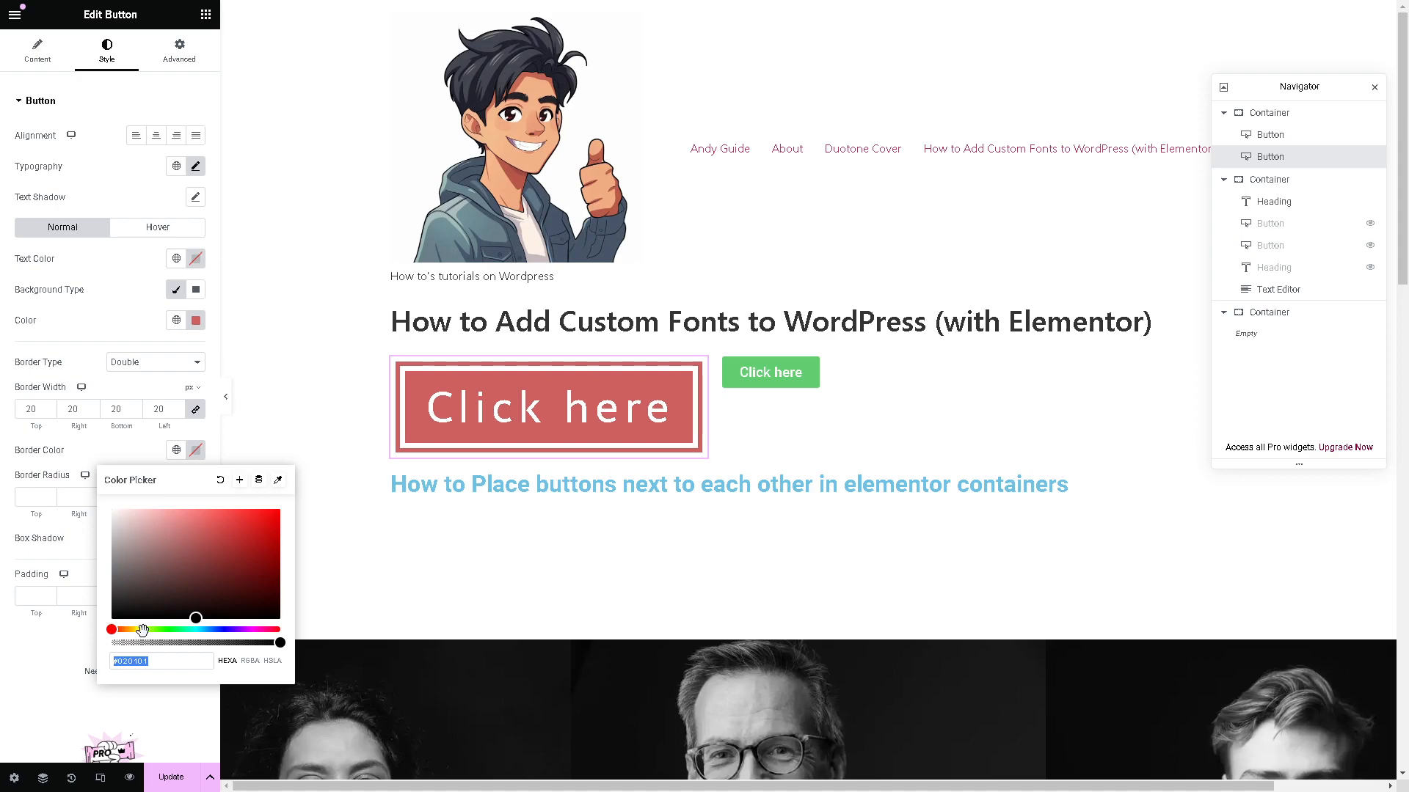
key(Return)
mouse_move(129, 629)
mouse_down()
mouse_move(160, 629)
mouse_move(145, 630)
mouse_up()
drag(233, 531, 282, 509)
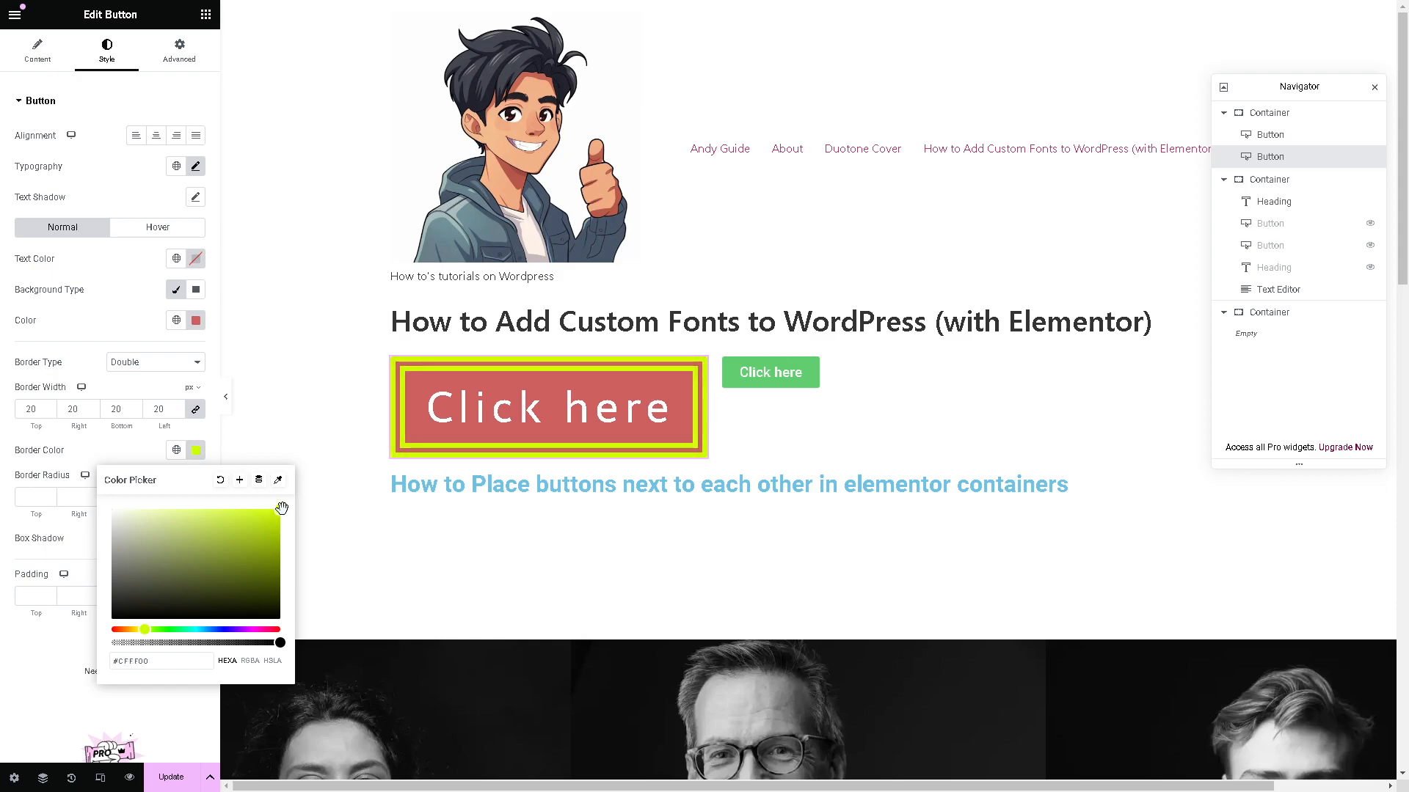
click(392, 543)
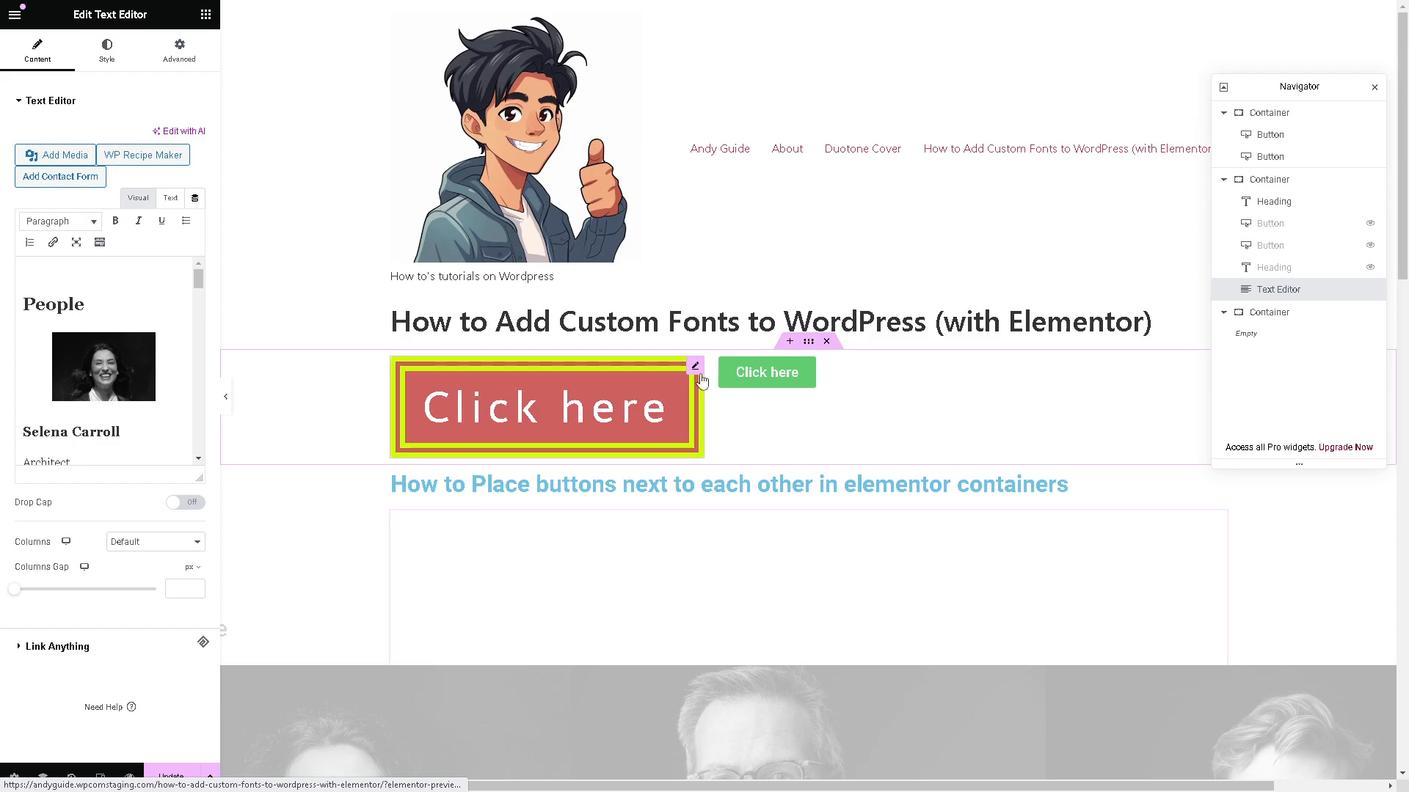
Step: Hide the small green button beside the red one in the editor
click(772, 375)
click(772, 375)
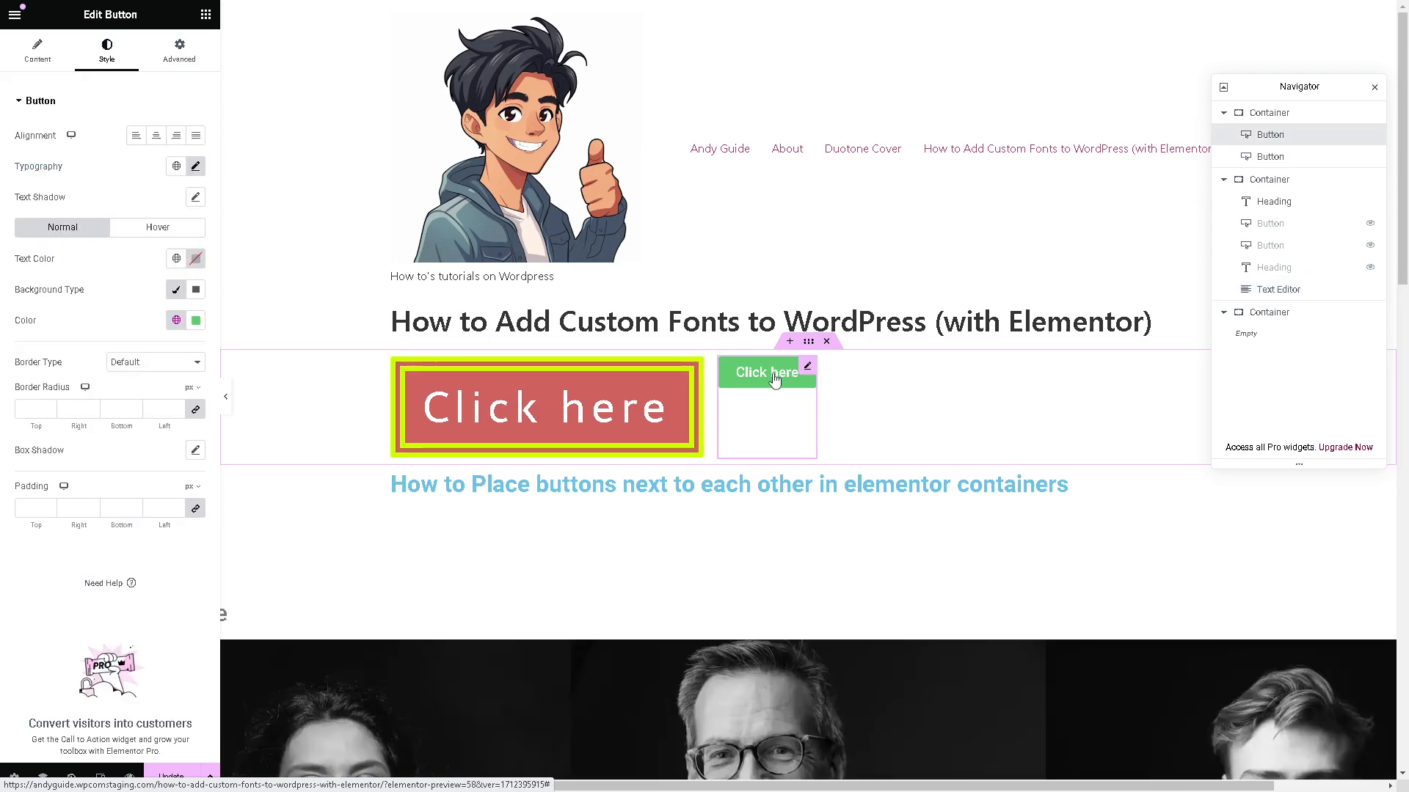
click(1370, 135)
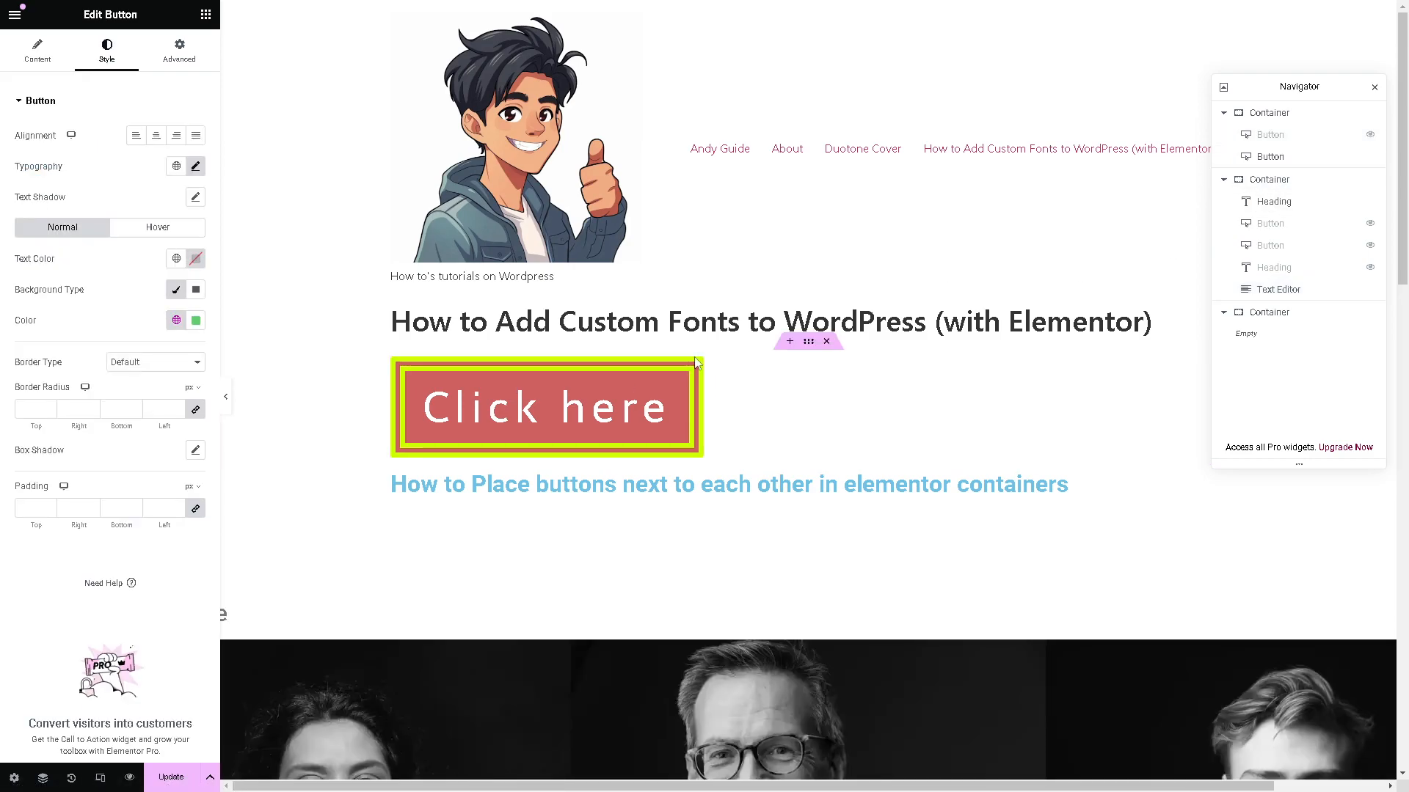
Step: Duplicate the red button within the first container and check how the two copies sit on the page
click(558, 381)
right_click(570, 367)
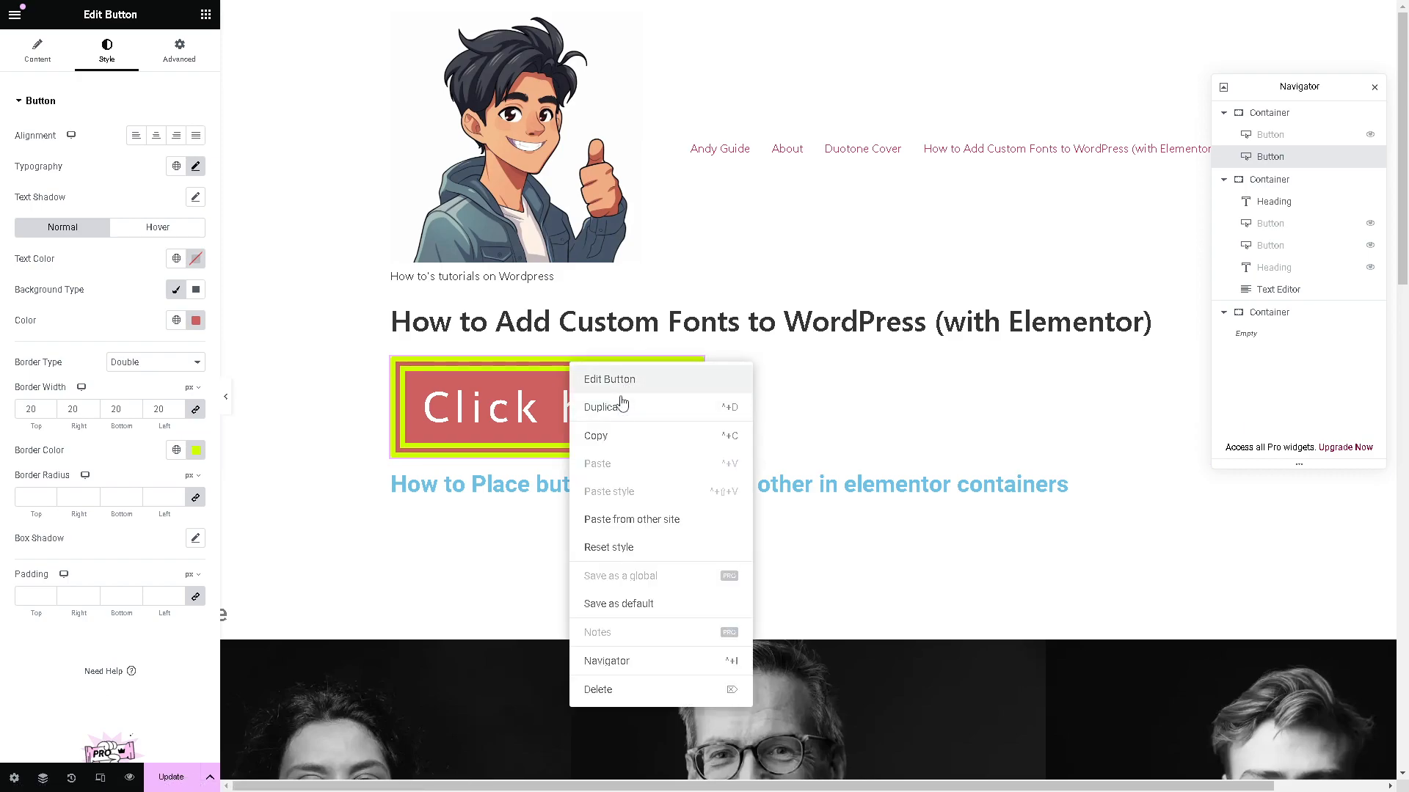
click(620, 407)
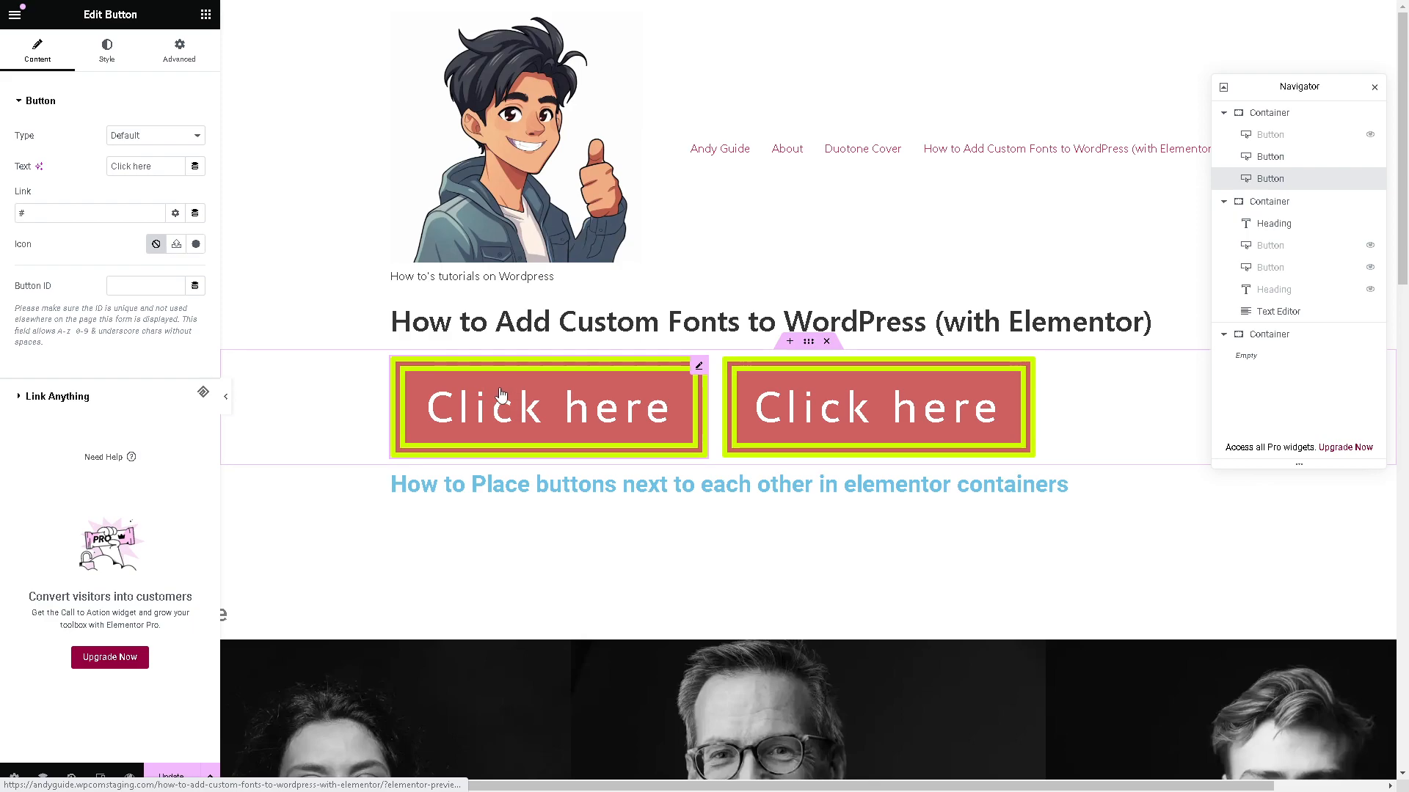
scroll(489, 459, down, 2)
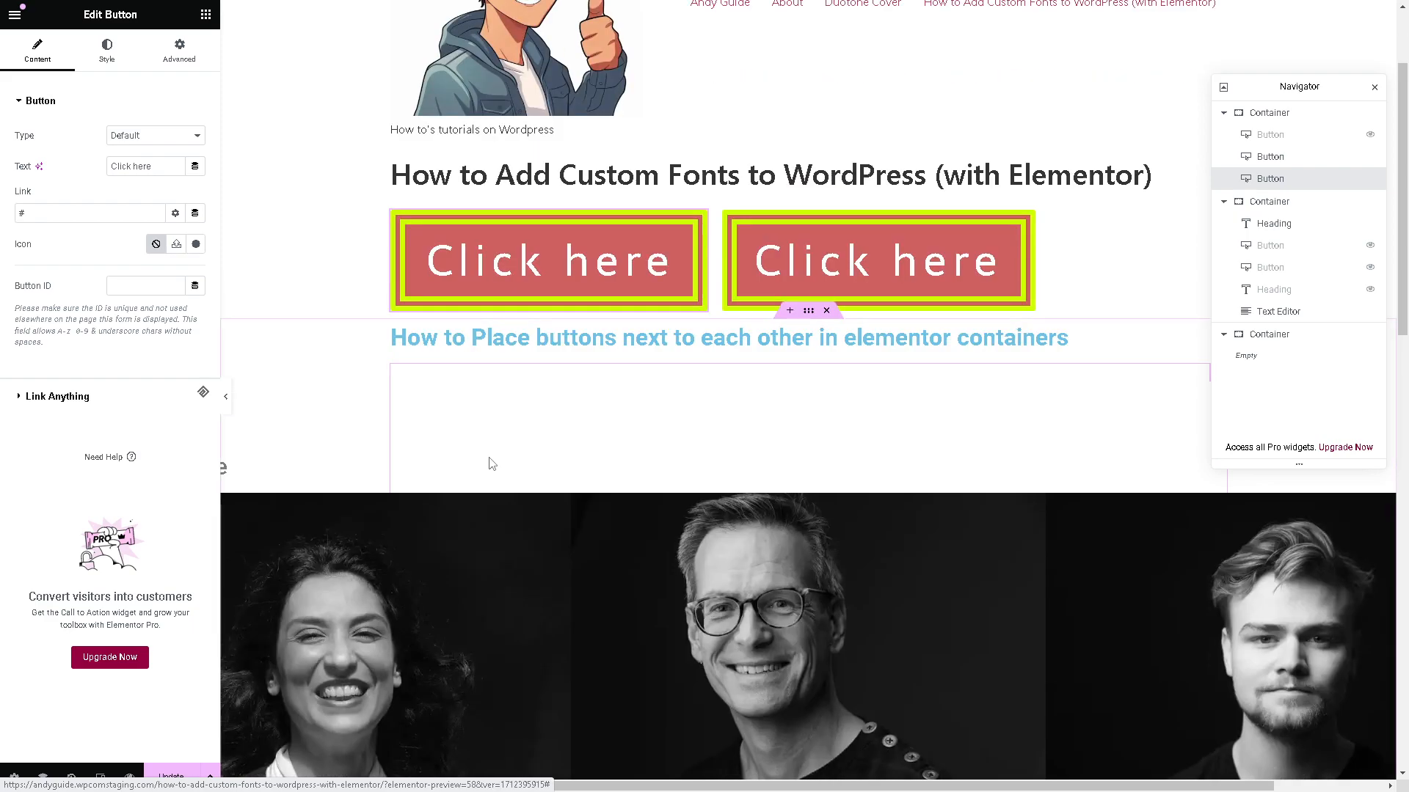
scroll(491, 464, up, 2)
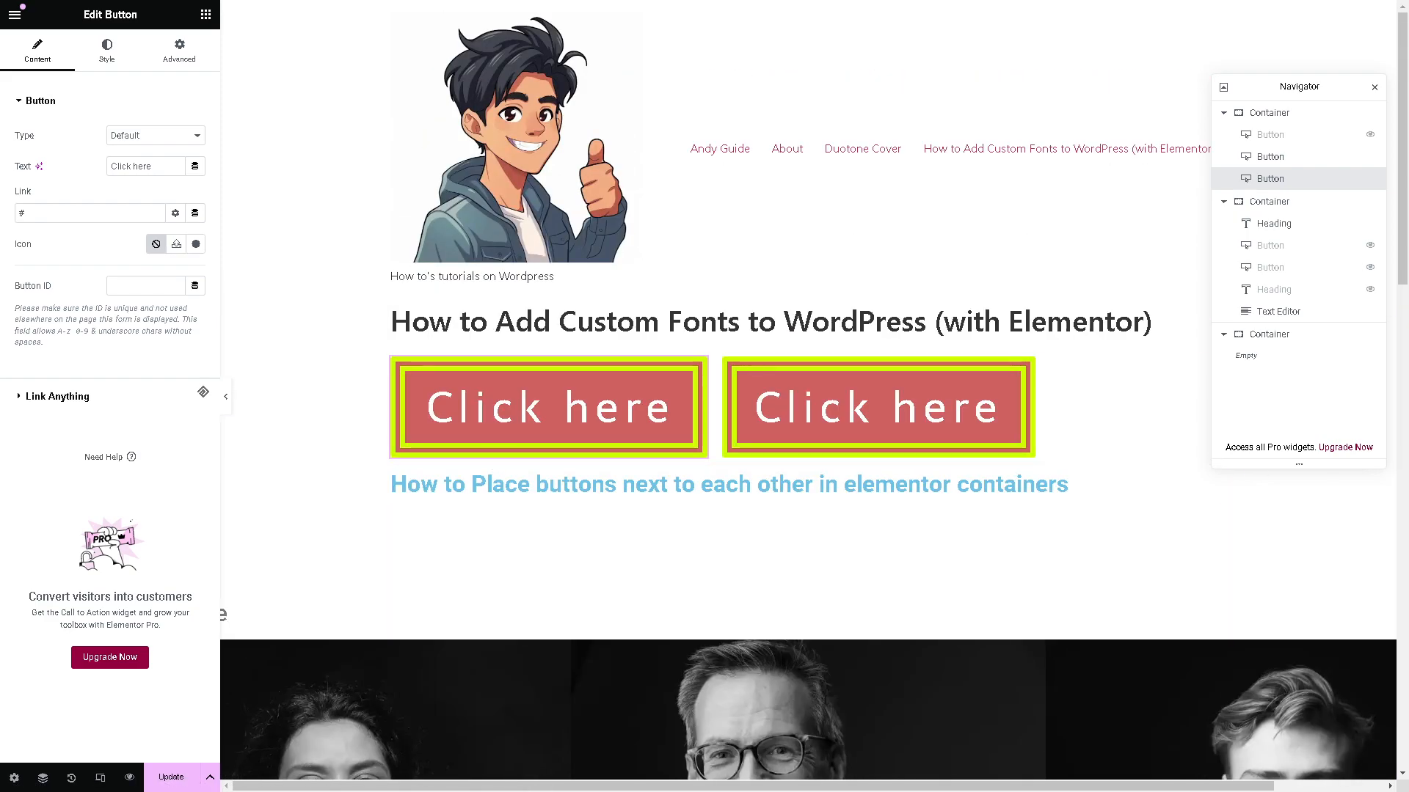